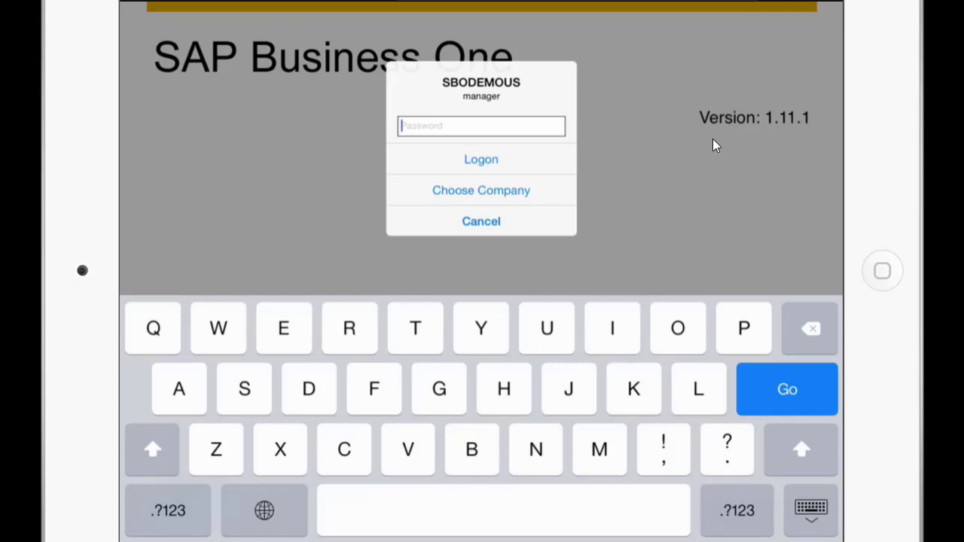
Enter the company password and log on to SBODEMOUS.
text(demo)
key(Return)
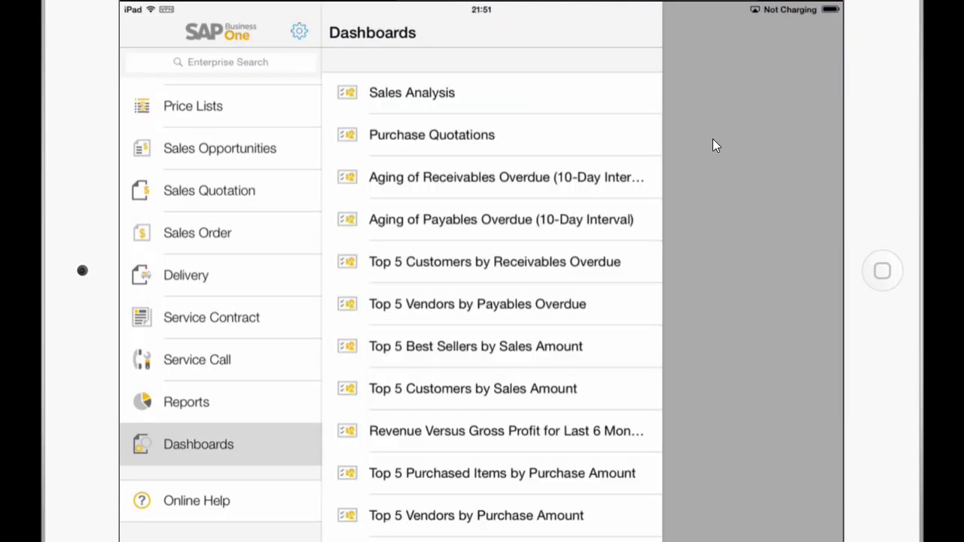
Scroll the dashboards list down to the Advanced Dashboards, Item Monitor and Customer 360.
scroll(492, 301, down, 15)
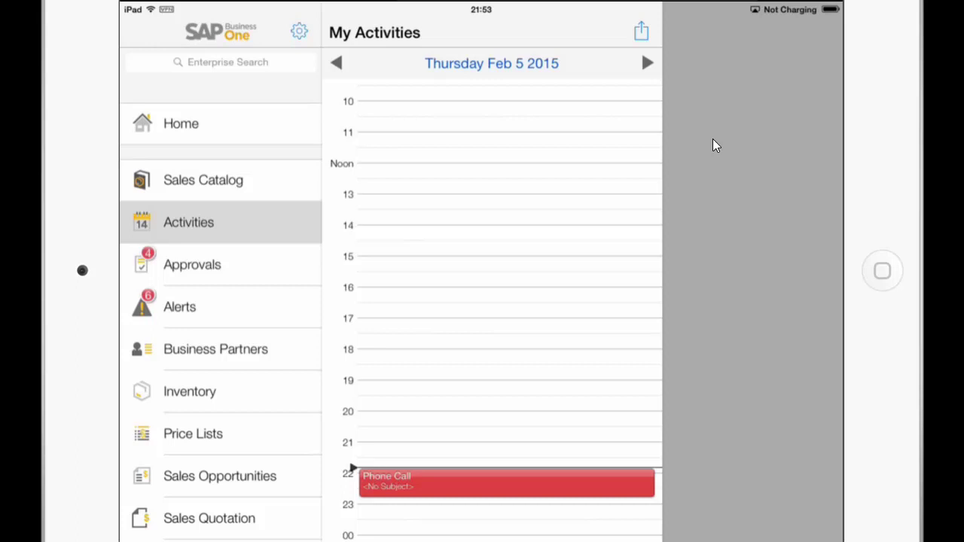
Open sales order 361 for Maxi-Teq and bring its 636.00 $ total into view.
scroll(220, 302, down, 3)
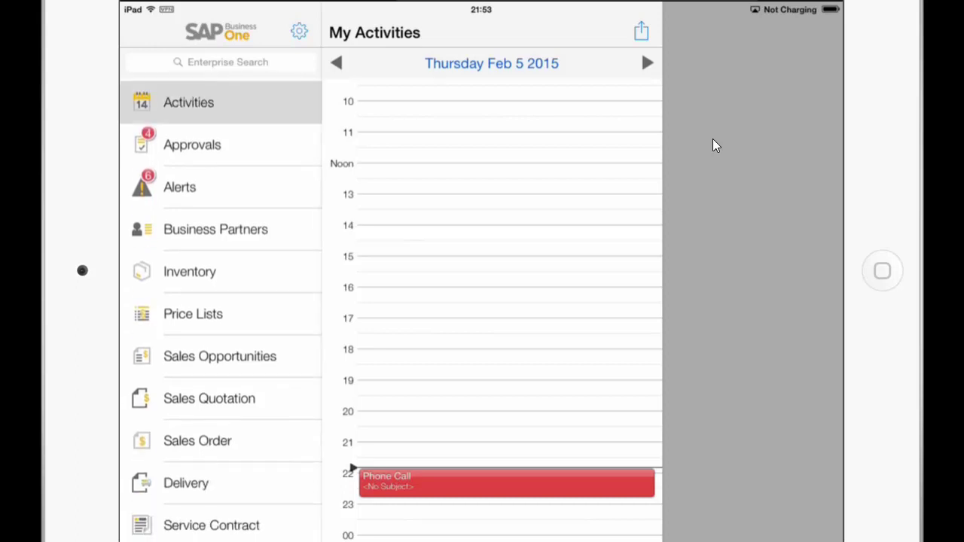
click(197, 440)
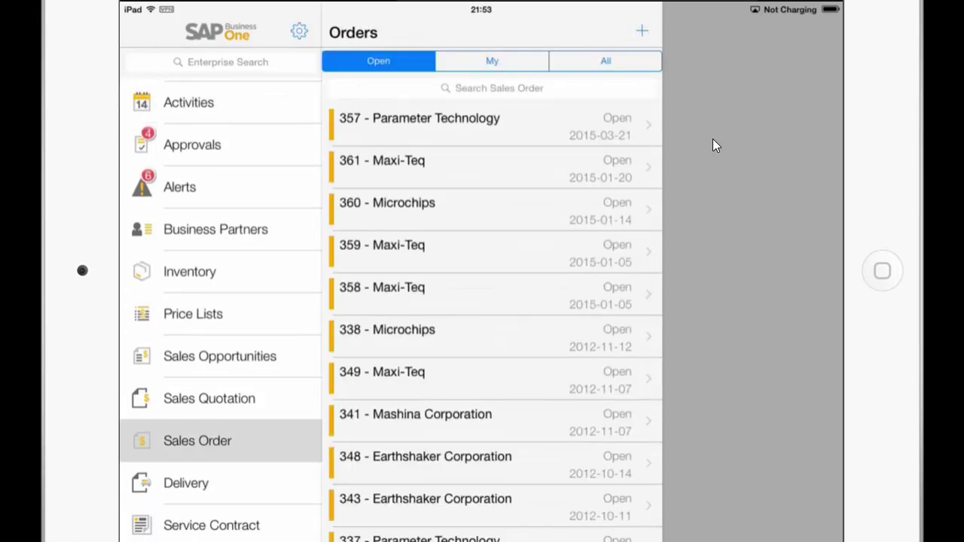
click(381, 166)
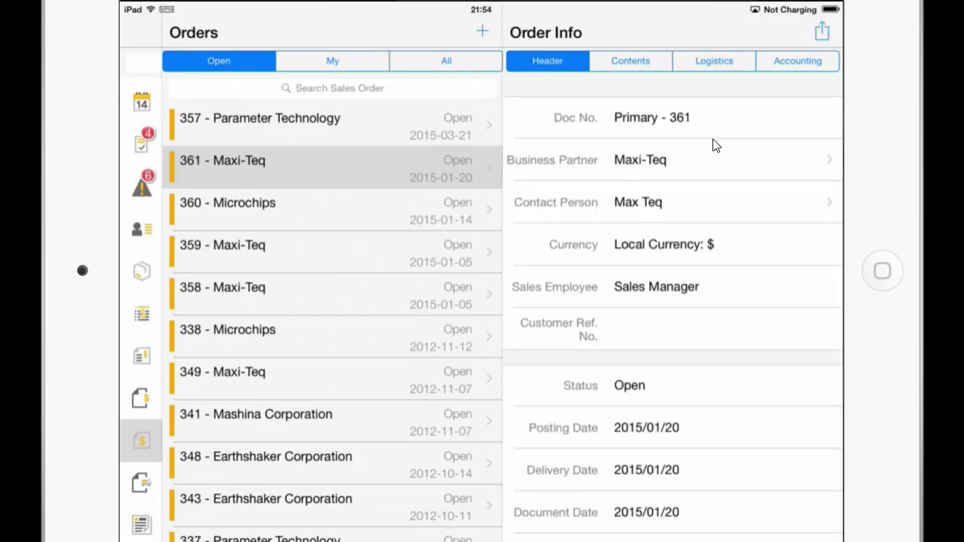
scroll(716, 146, down, 7)
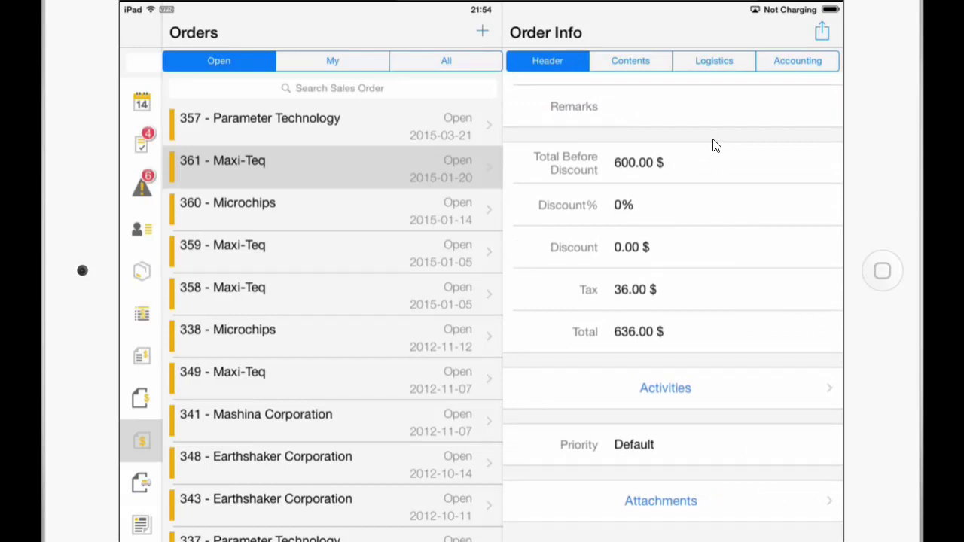
Open order 361's attachments and preview Excel File.xlsx, PDF File.pdf and Picture.png.
click(660, 501)
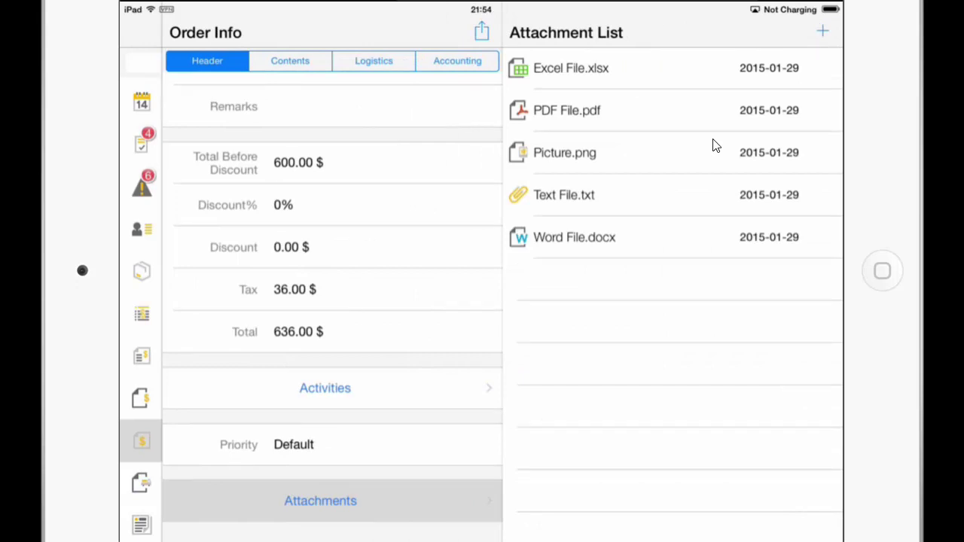
click(571, 68)
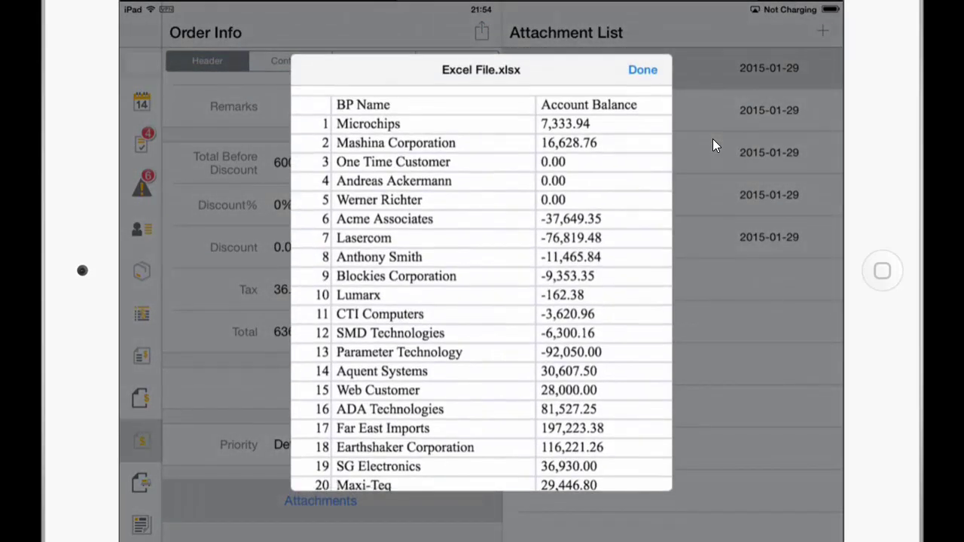
click(642, 69)
click(571, 110)
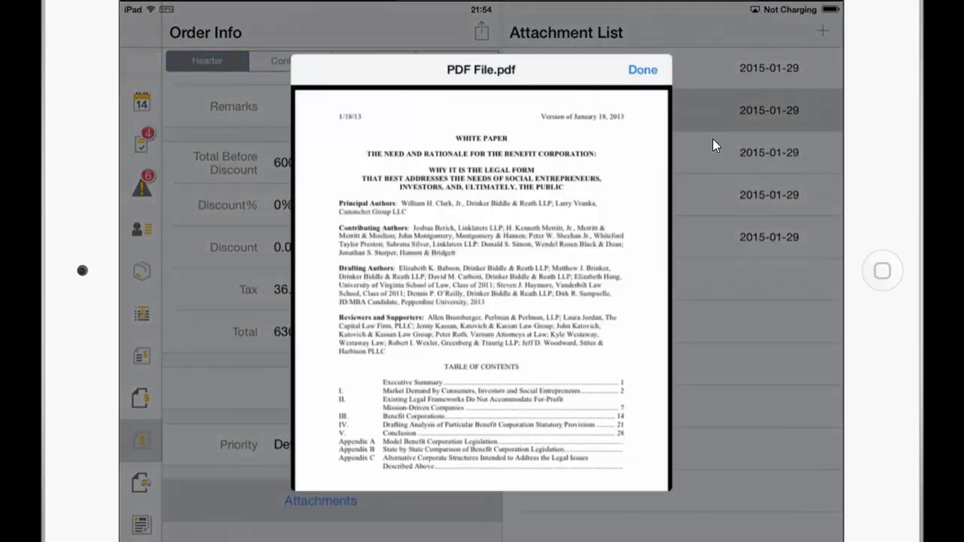
click(642, 69)
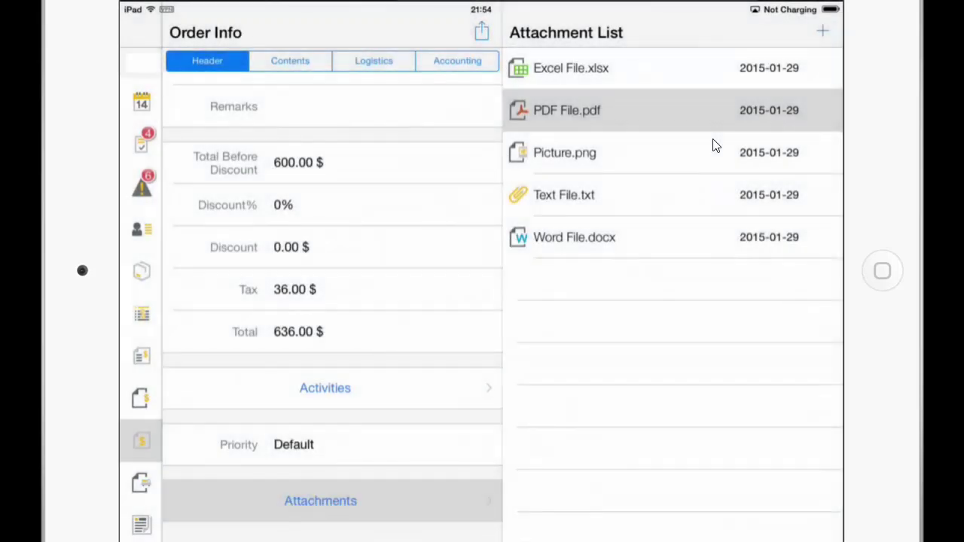
click(714, 146)
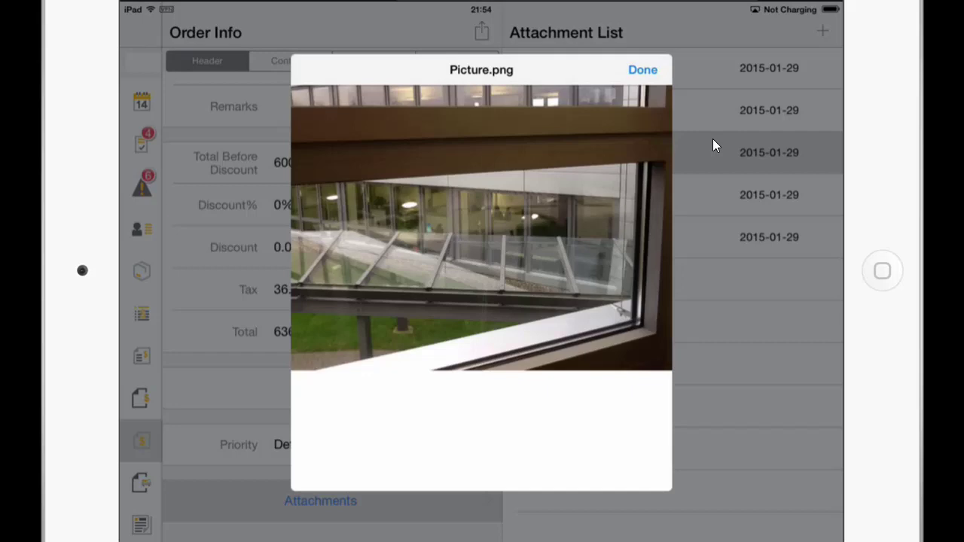
key(Escape)
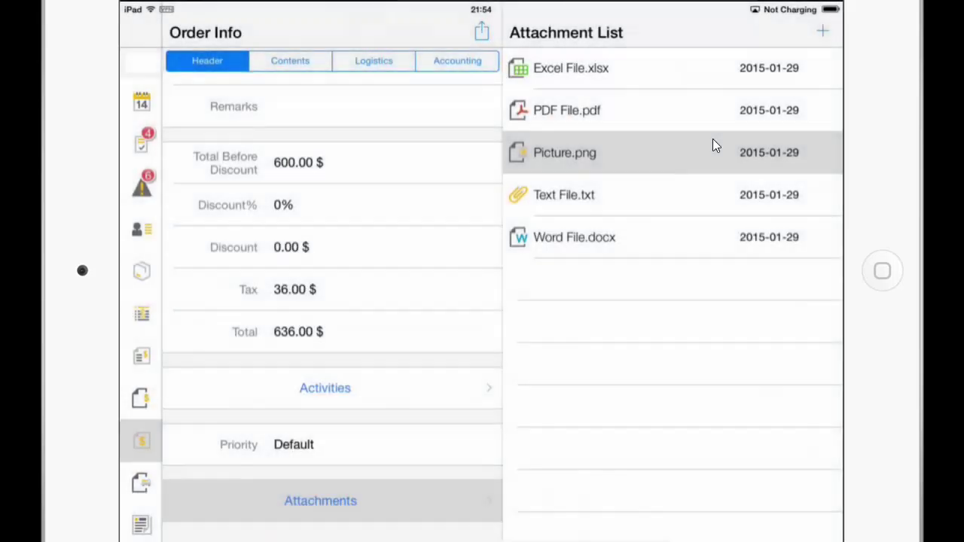
Preview Text File.txt and Word File.docx, then start adding a new attachment.
key(Down)
key(Return)
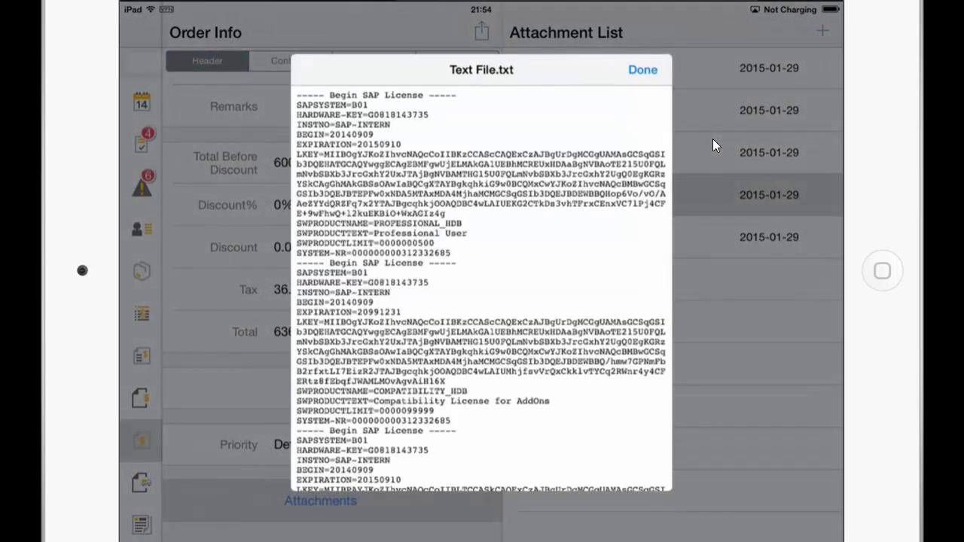
key(Escape)
key(Down)
key(Return)
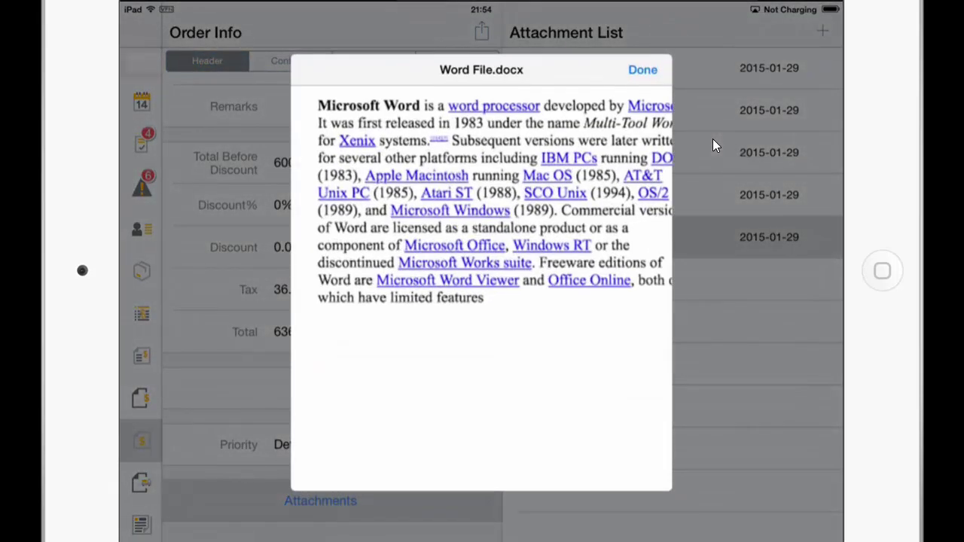
key(Escape)
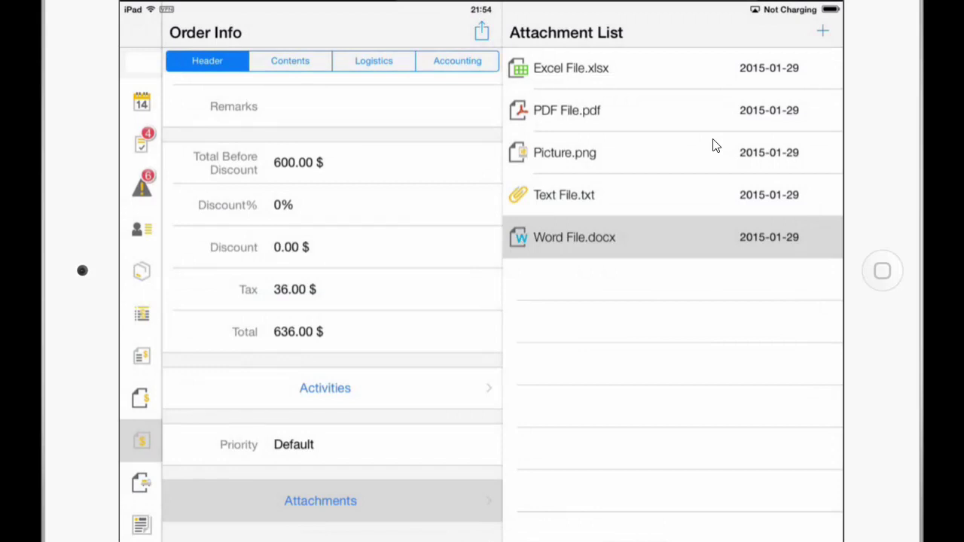
key(ctrl+n)
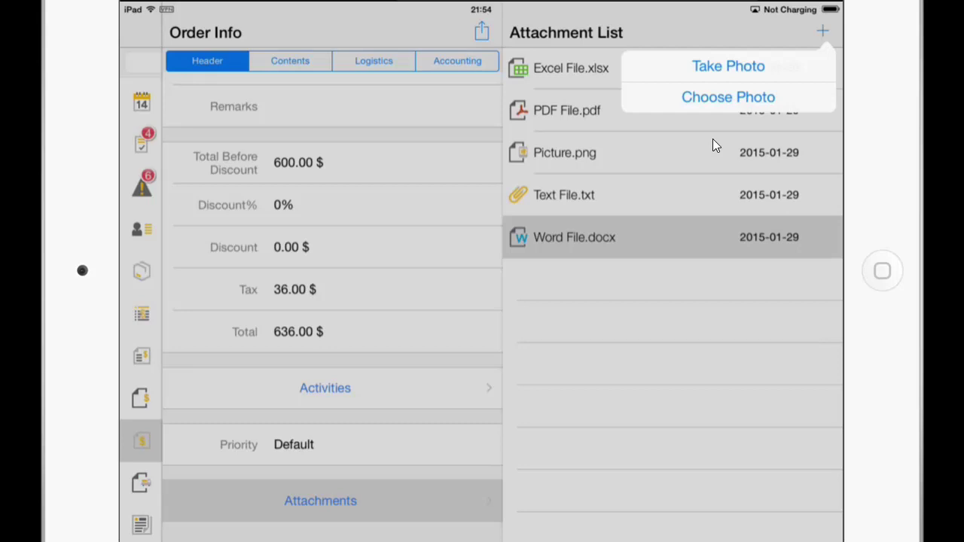
Attach a dashboard screenshot from the Camera Roll and name it 'Screen'.
click(715, 146)
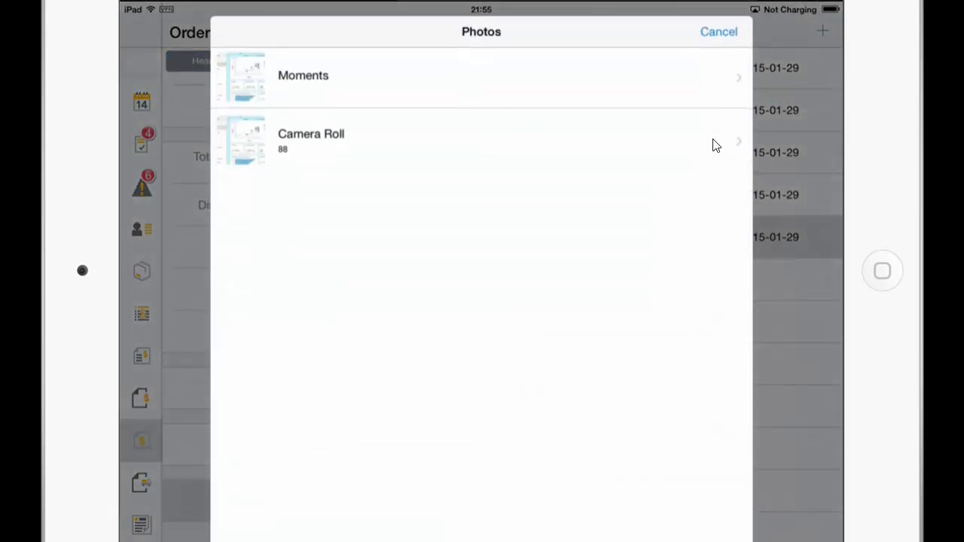
click(715, 146)
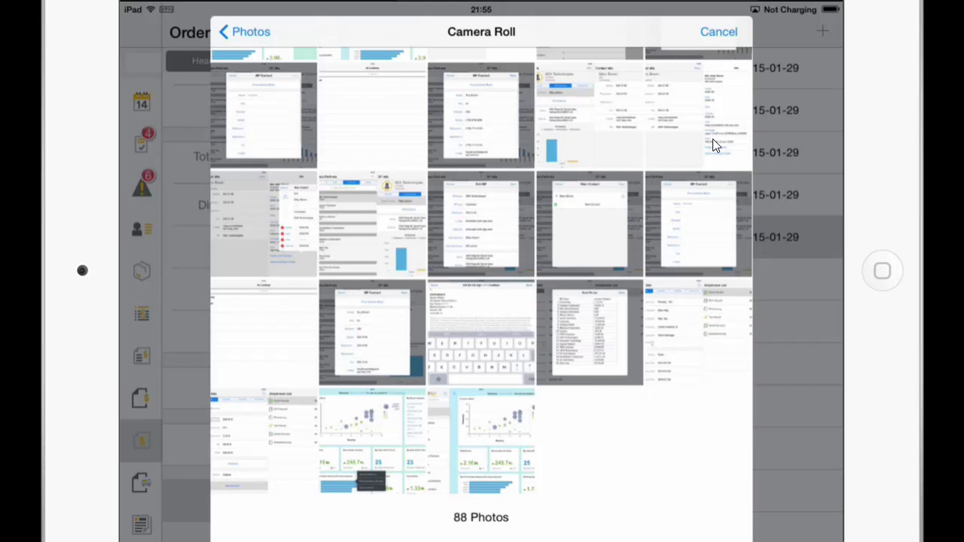
scroll(715, 146, up, 2)
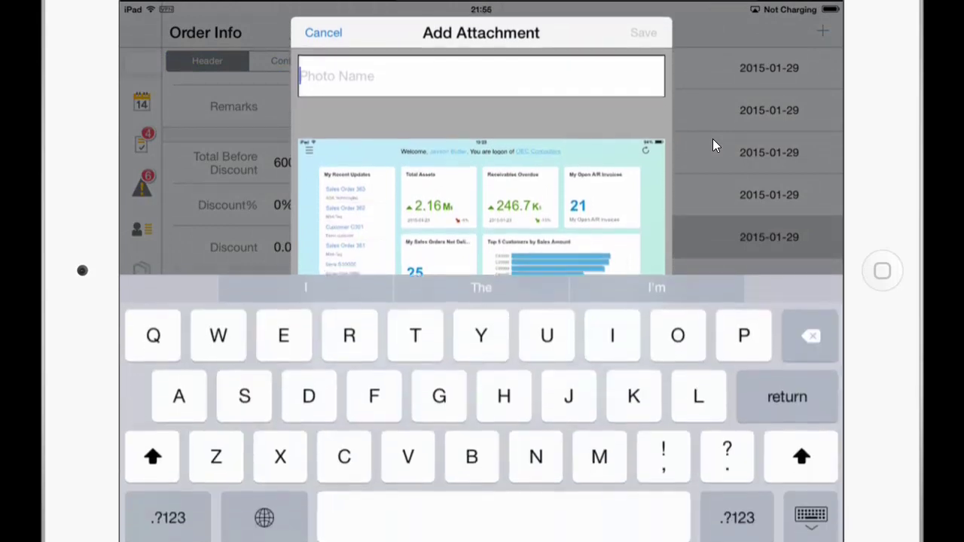
text(Screen)
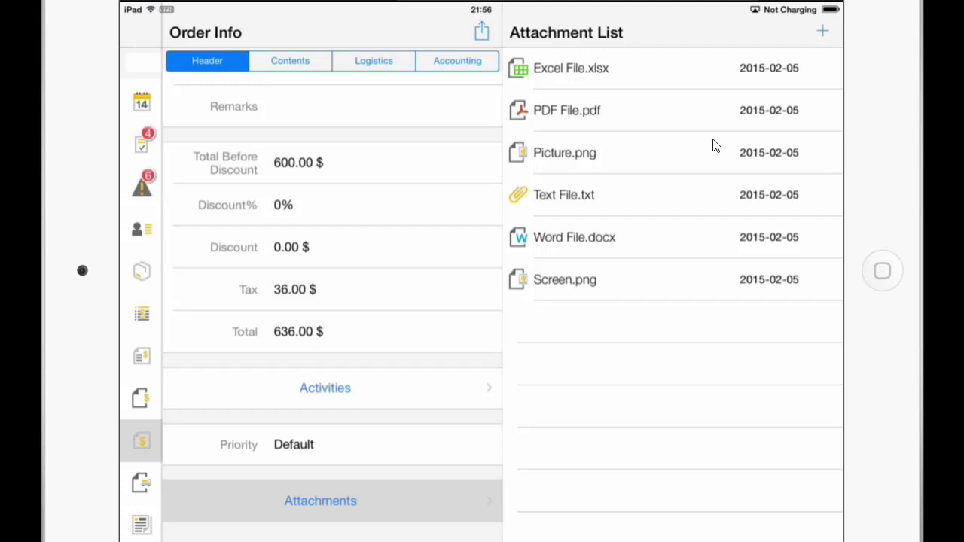
Preview the newly attached Screen.png on the order, then close it.
click(565, 279)
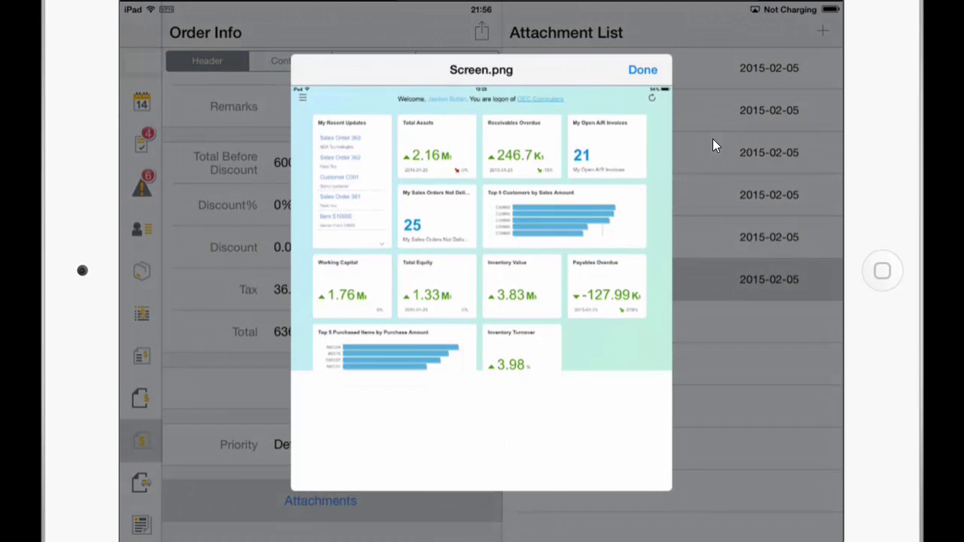
click(716, 145)
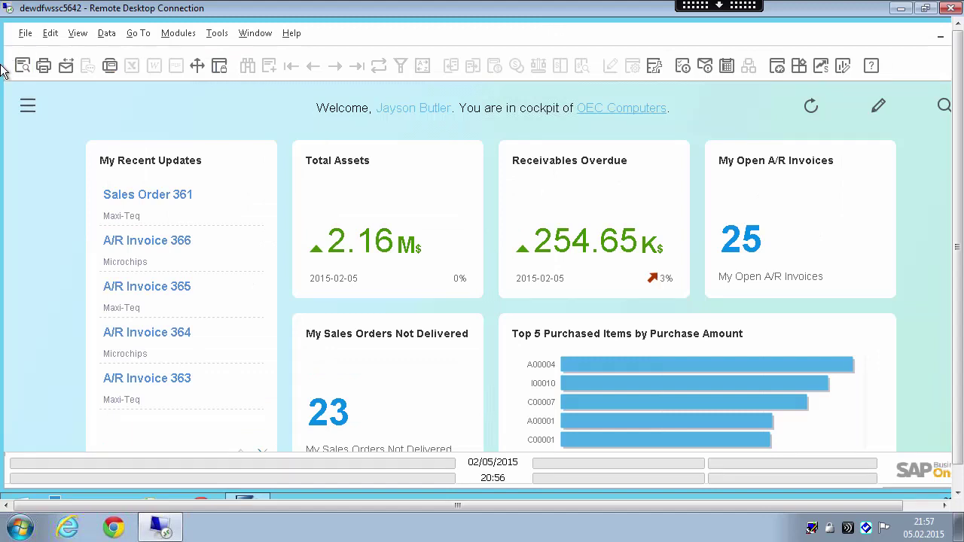
In the desktop client, open the last sales order record from Modules > Sales - A/R.
click(26, 106)
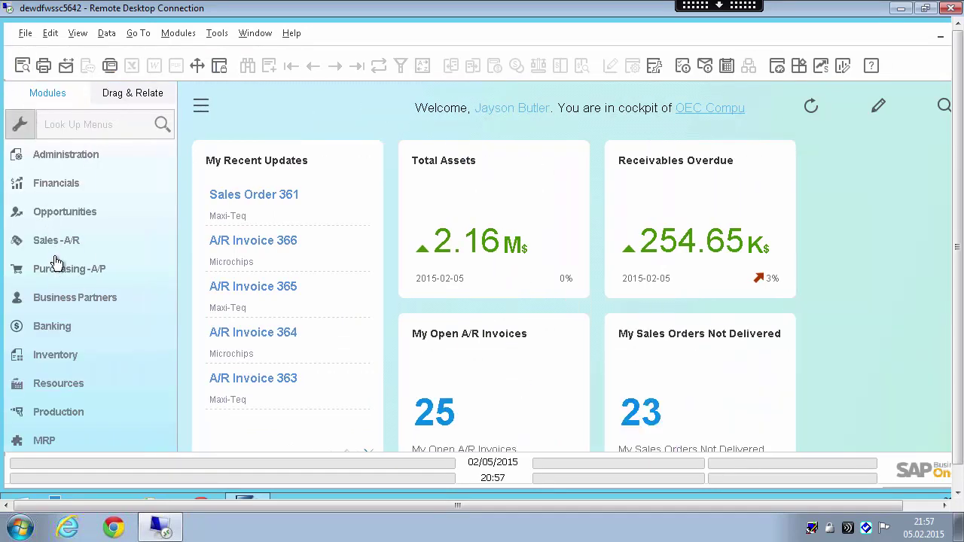
click(60, 246)
click(61, 241)
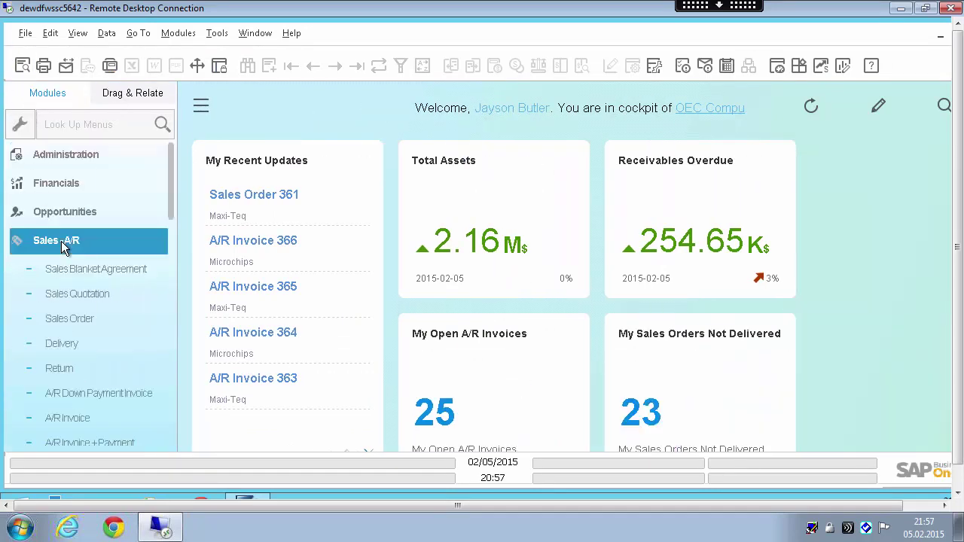
click(70, 235)
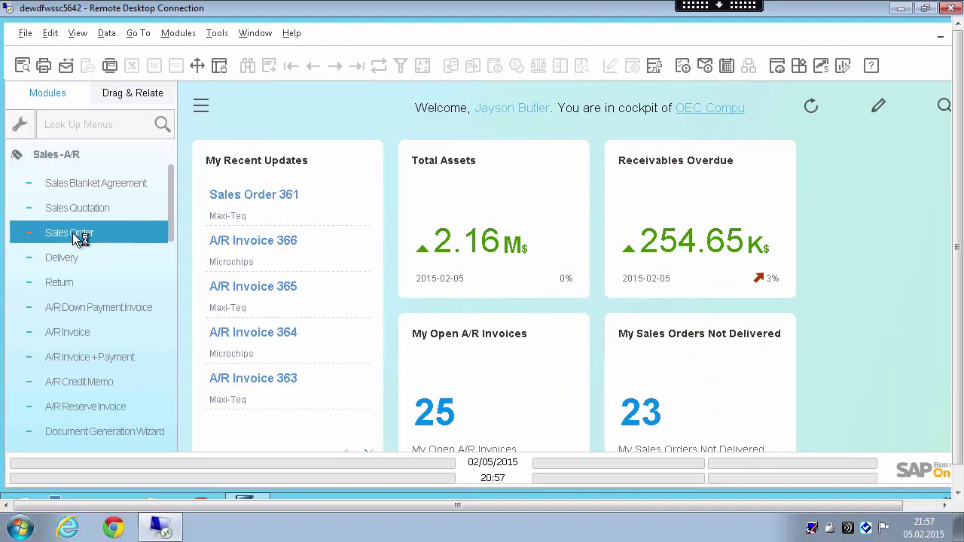
click(356, 66)
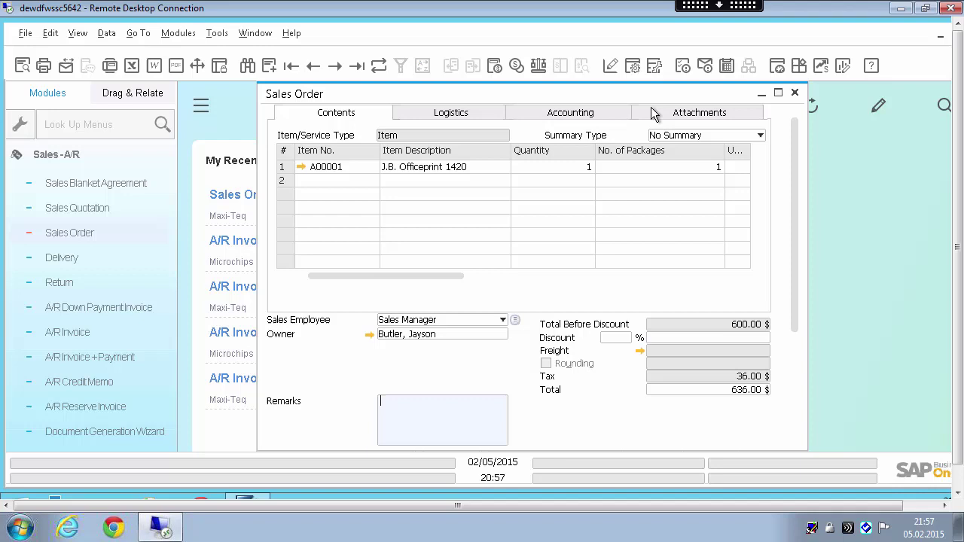
Display the Screen file from the order's Attachments tab.
click(693, 115)
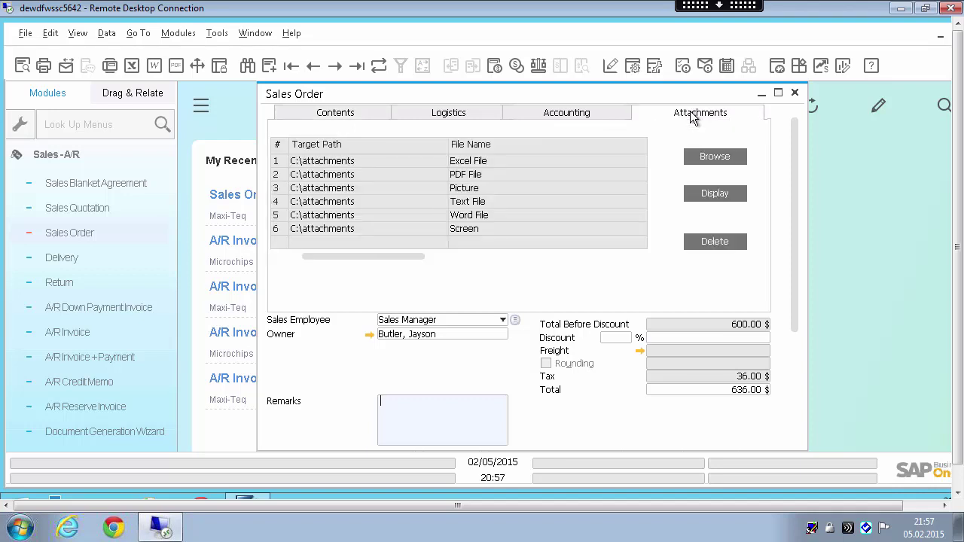
click(349, 231)
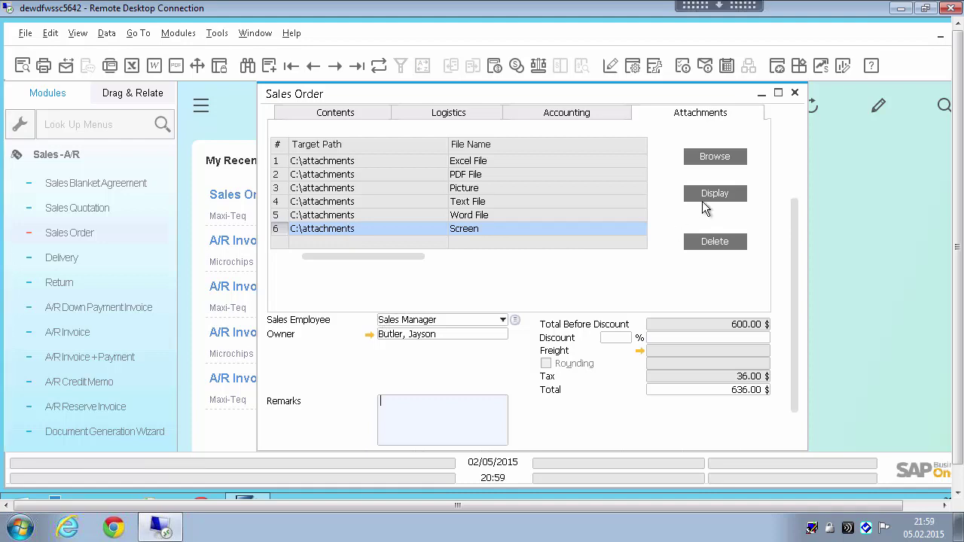
click(711, 193)
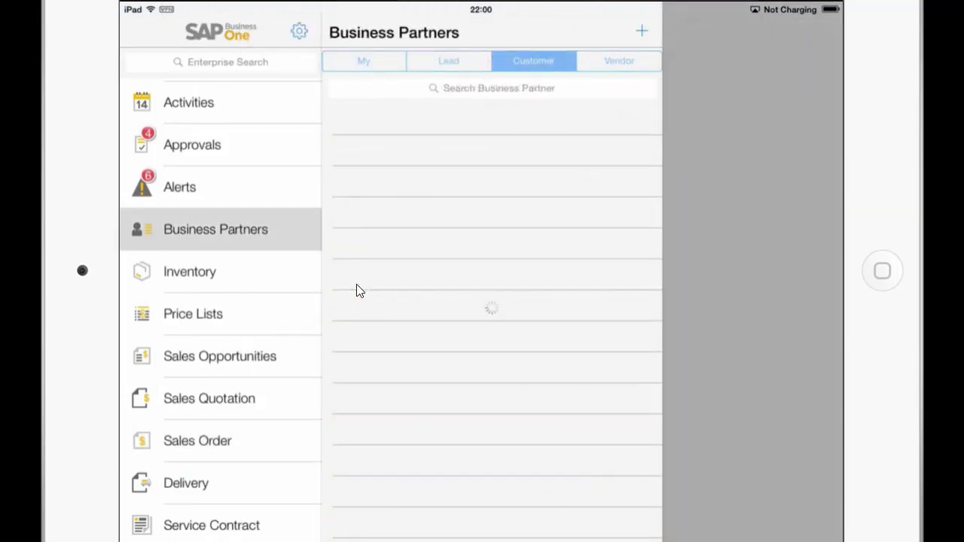
Enter the password again so the Business Partners customer list loads.
text(dem)
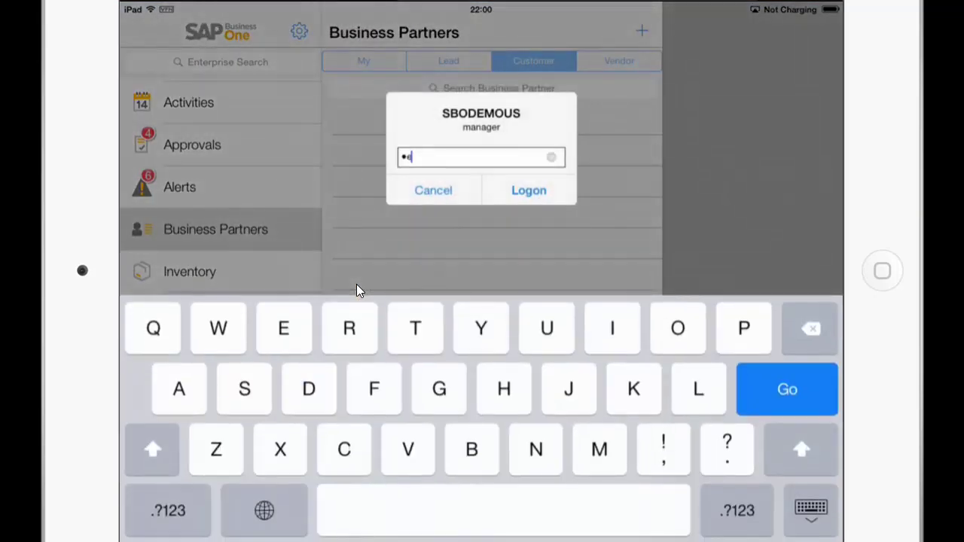
text(o)
key(Return)
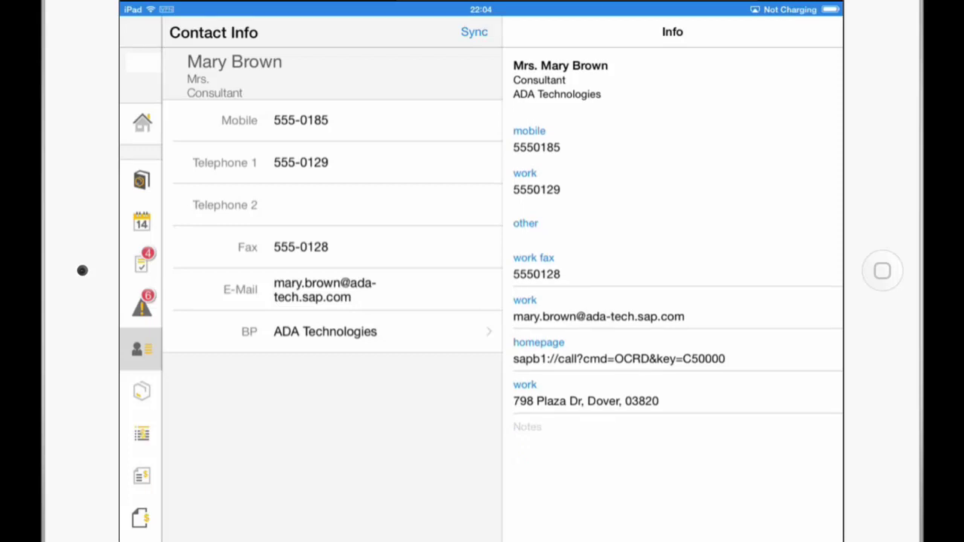
Go back from the contact to ADA Technologies' BP Info and switch to Edit BP.
click(325, 331)
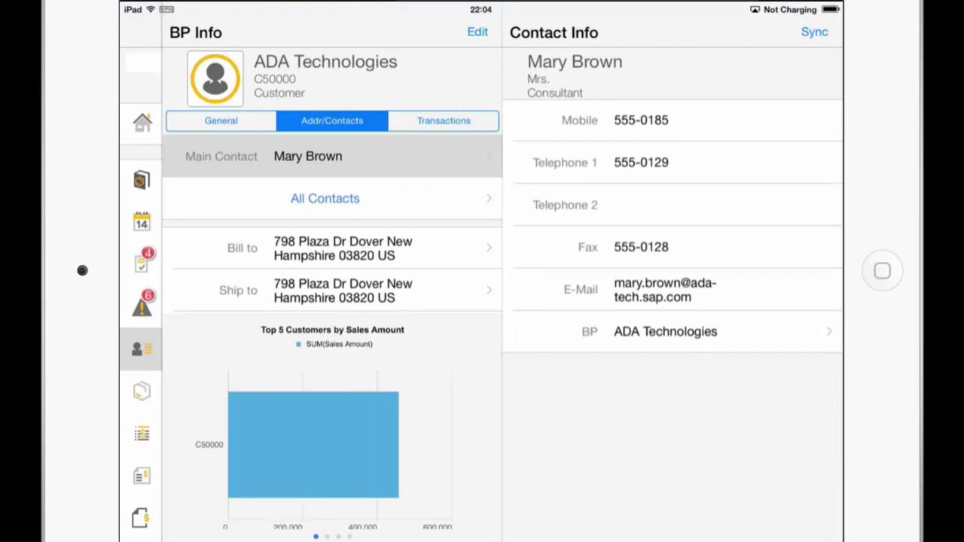
click(477, 32)
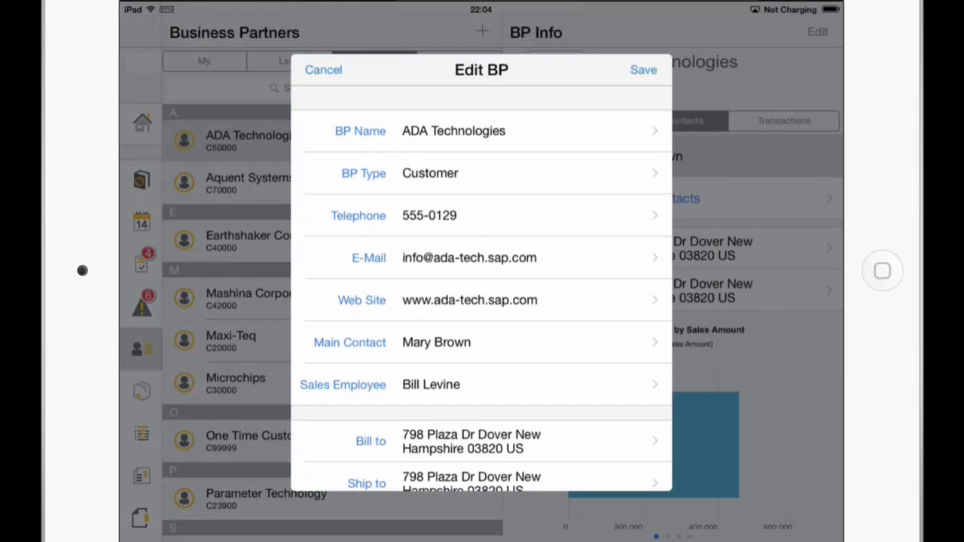
Import the first address-book contact as ADA Technologies' new main contact and save.
click(482, 342)
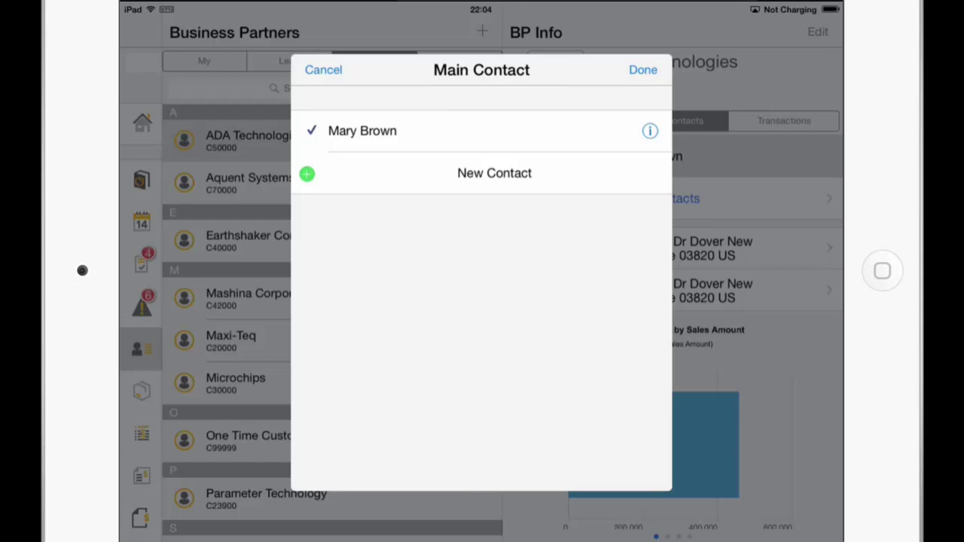
click(494, 173)
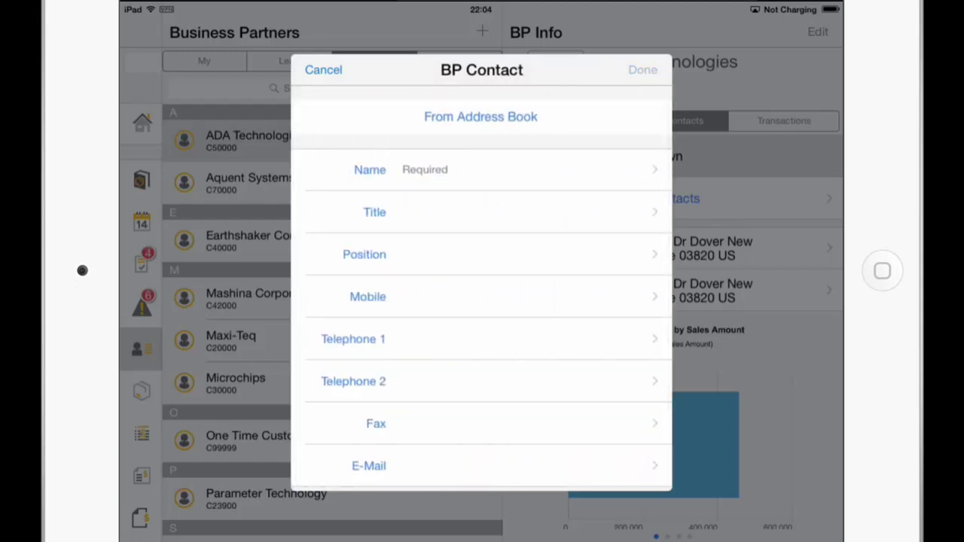
click(481, 117)
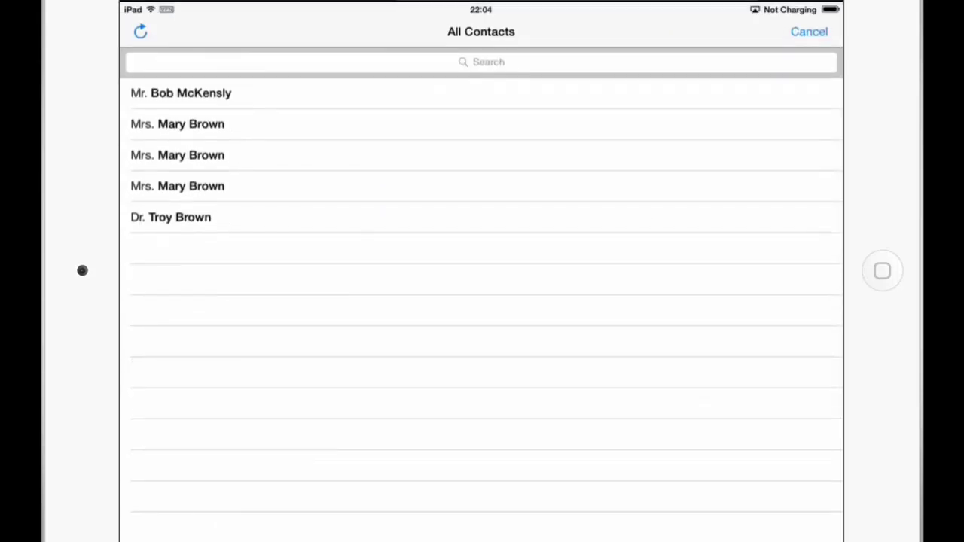
click(181, 93)
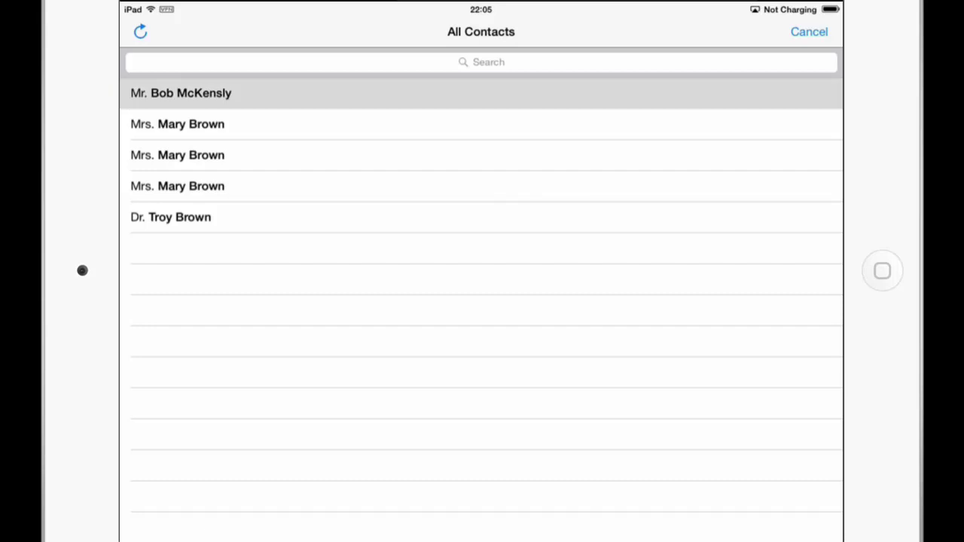
click(643, 69)
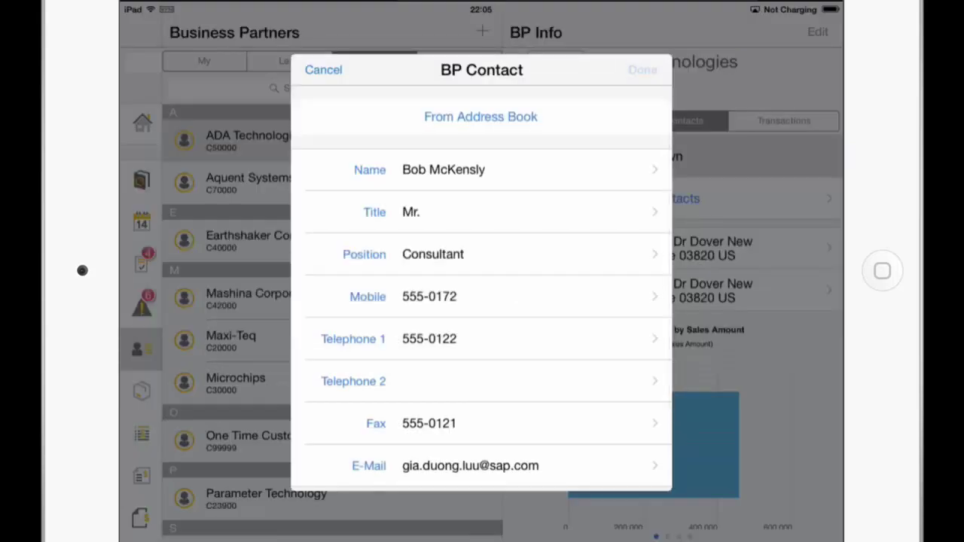
click(369, 173)
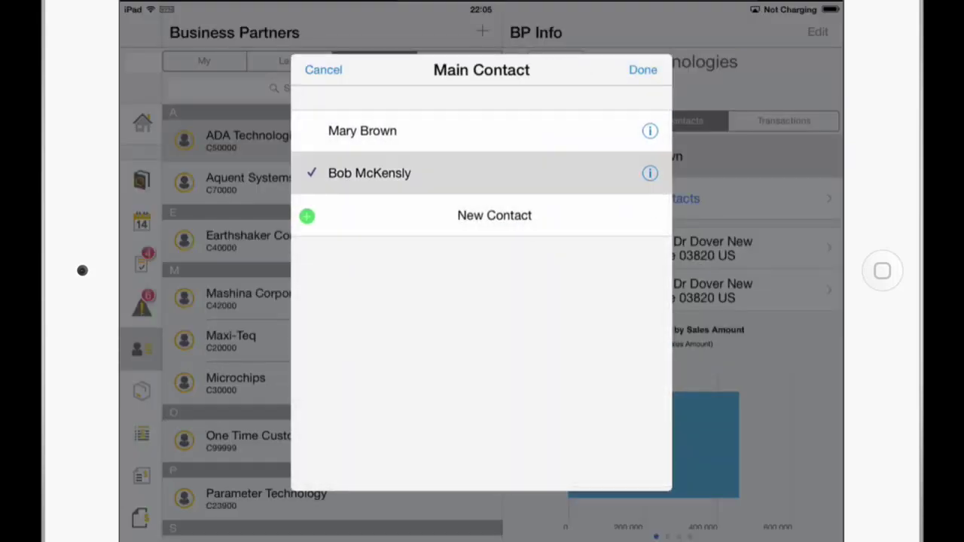
click(642, 70)
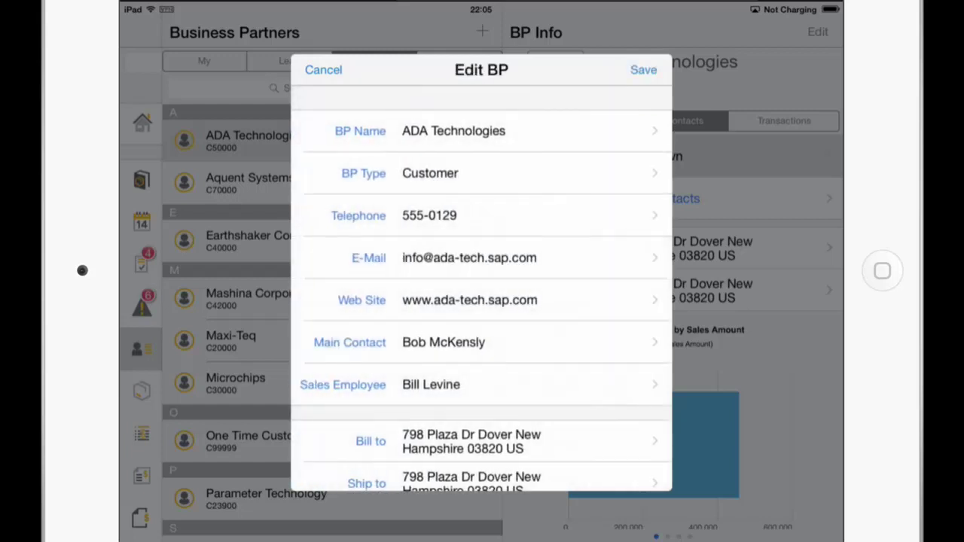
click(644, 70)
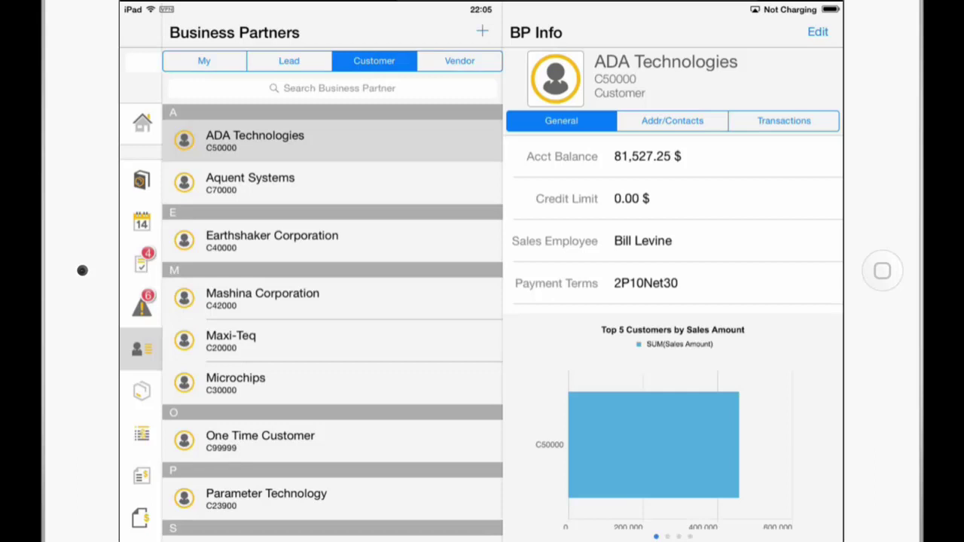
Open Printer Label in the Sales Catalog, check its dimensions and weight, and add it to the comparison.
click(142, 180)
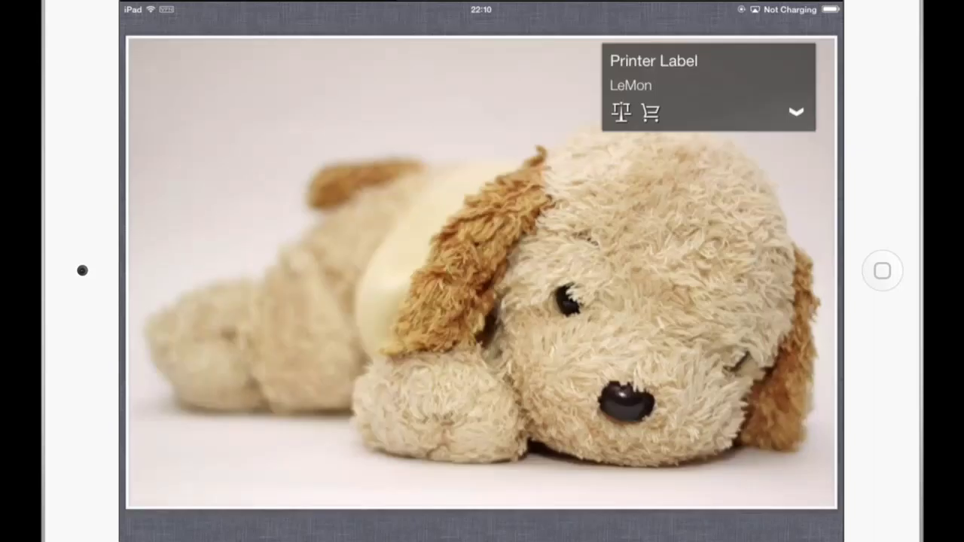
click(797, 111)
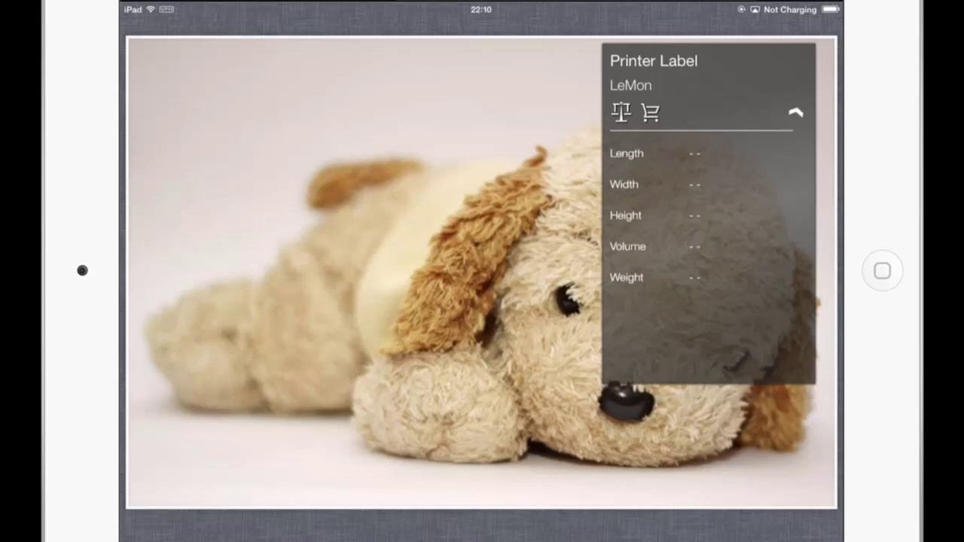
click(621, 112)
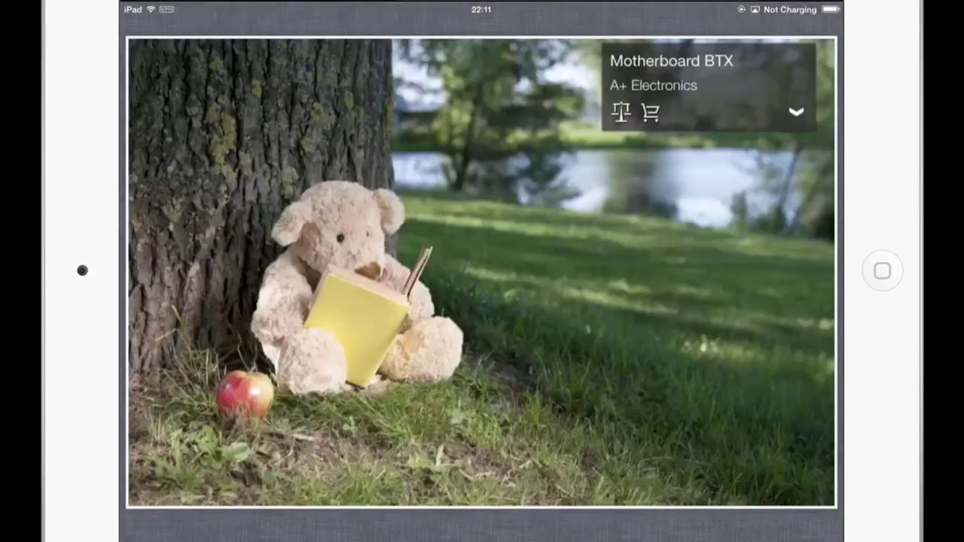
Add Motherboard BTX to the comparison alongside Printer Label and view the Compare screen.
click(622, 111)
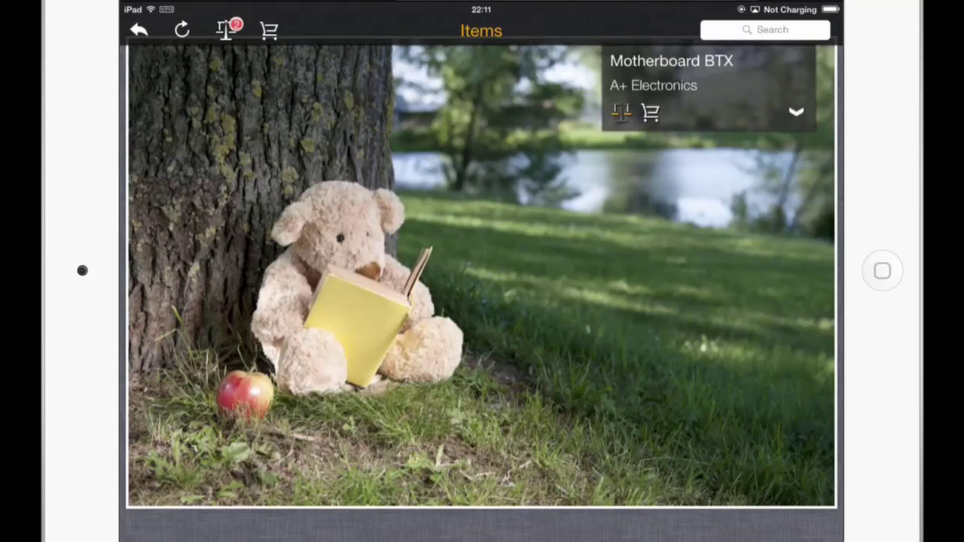
click(226, 29)
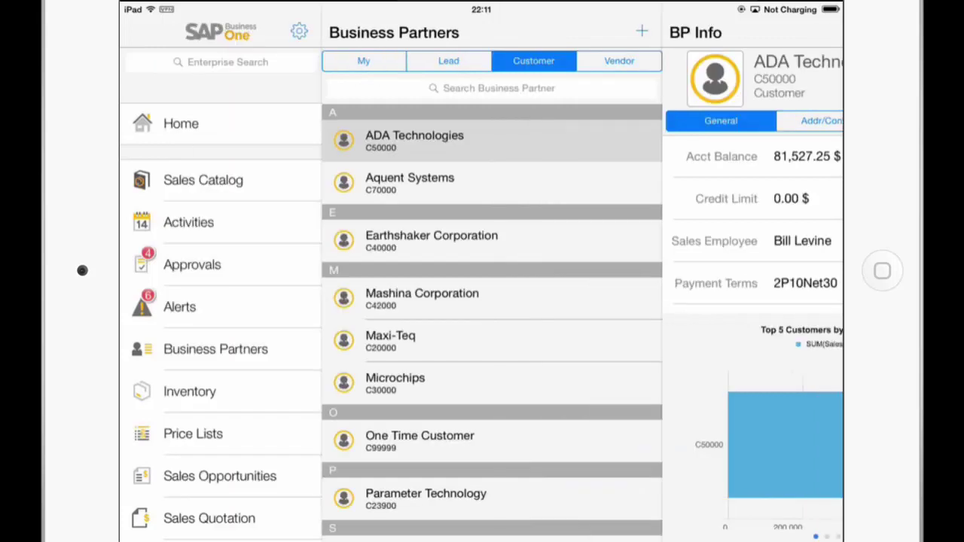
Turn off All in the Sales Catalog Fields preference and show only Length, Width and Height.
click(299, 31)
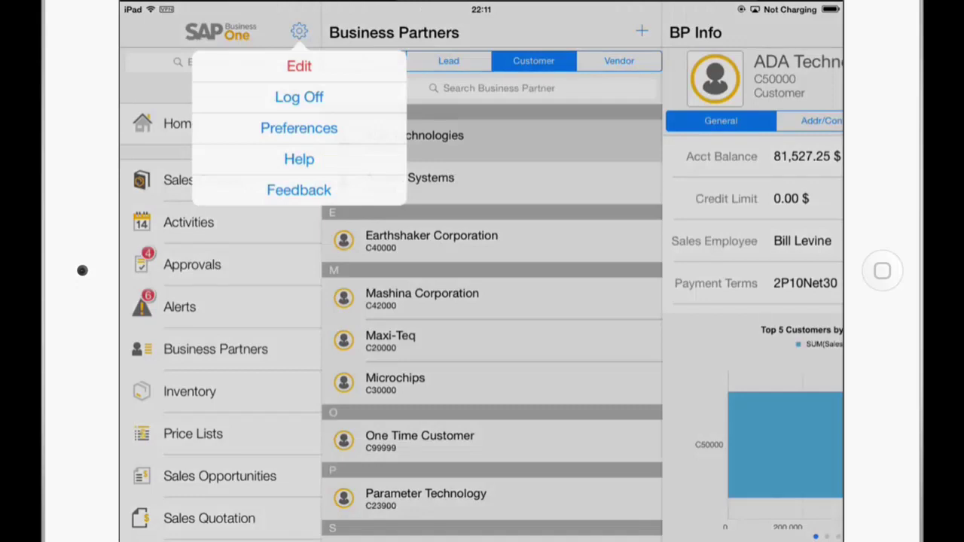
click(299, 128)
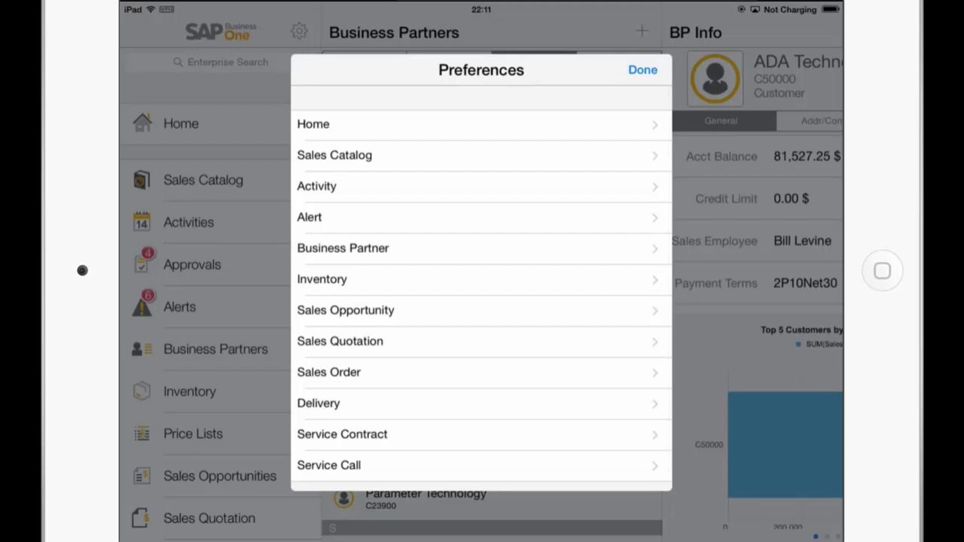
click(334, 156)
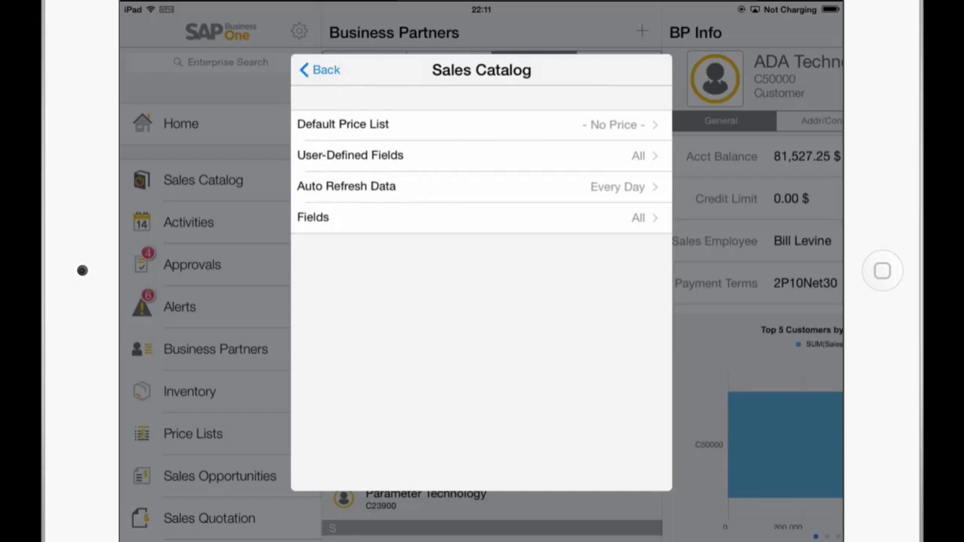
click(331, 216)
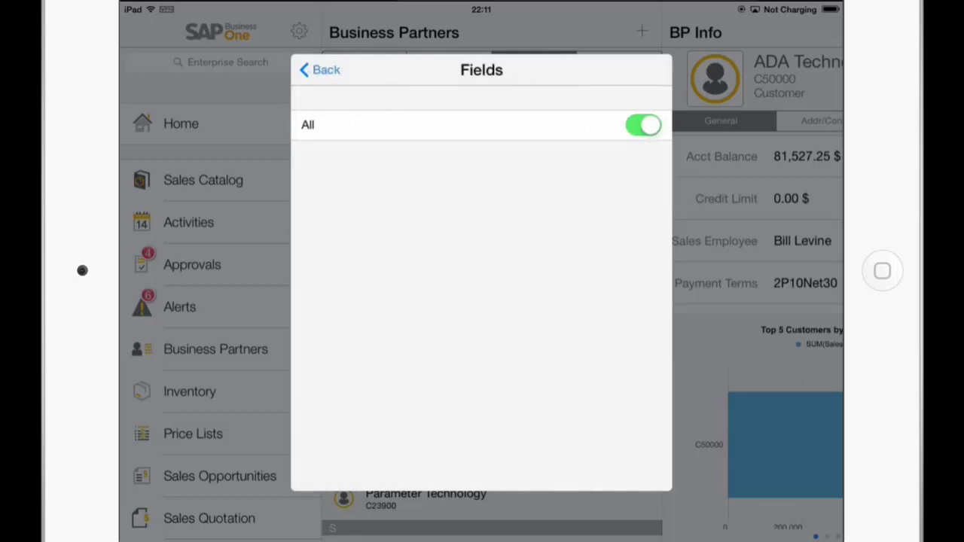
click(643, 125)
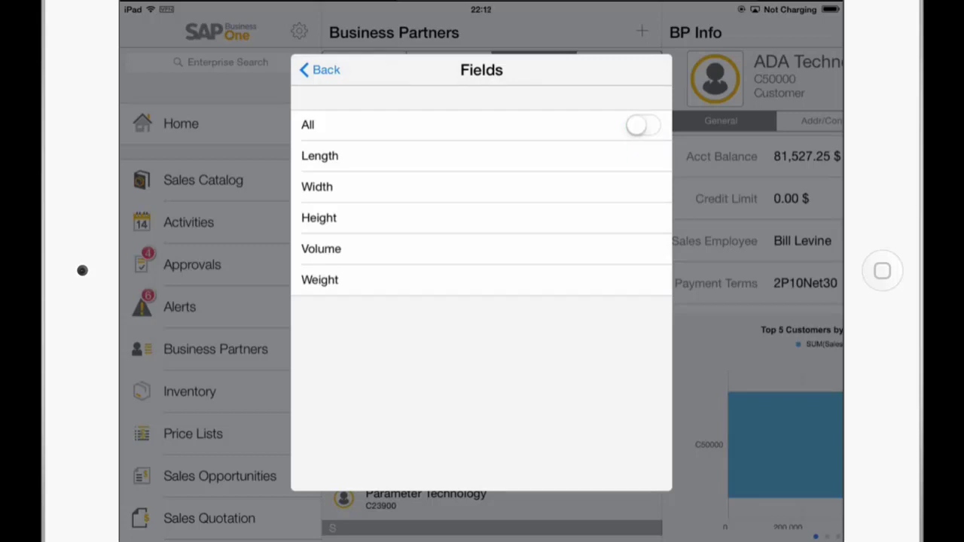
click(319, 156)
click(317, 187)
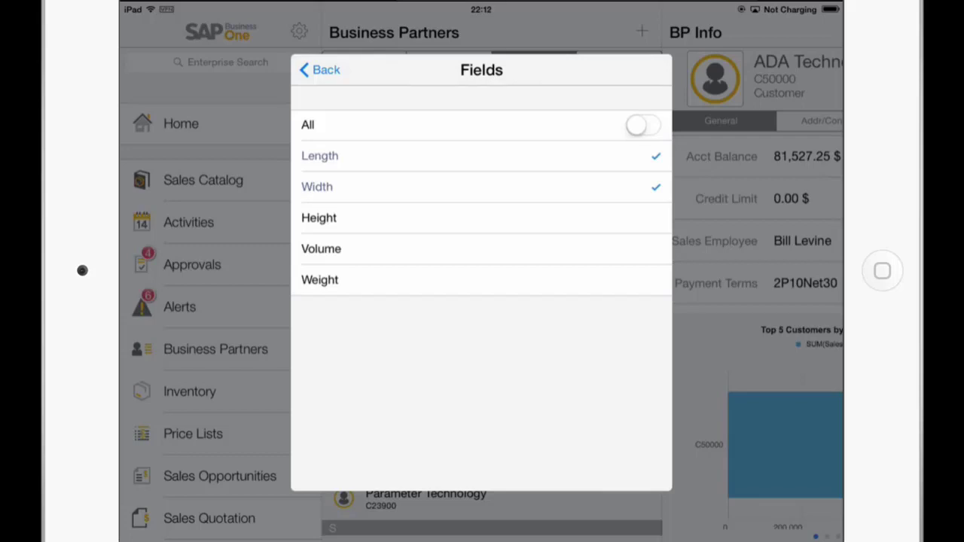
click(318, 218)
click(320, 69)
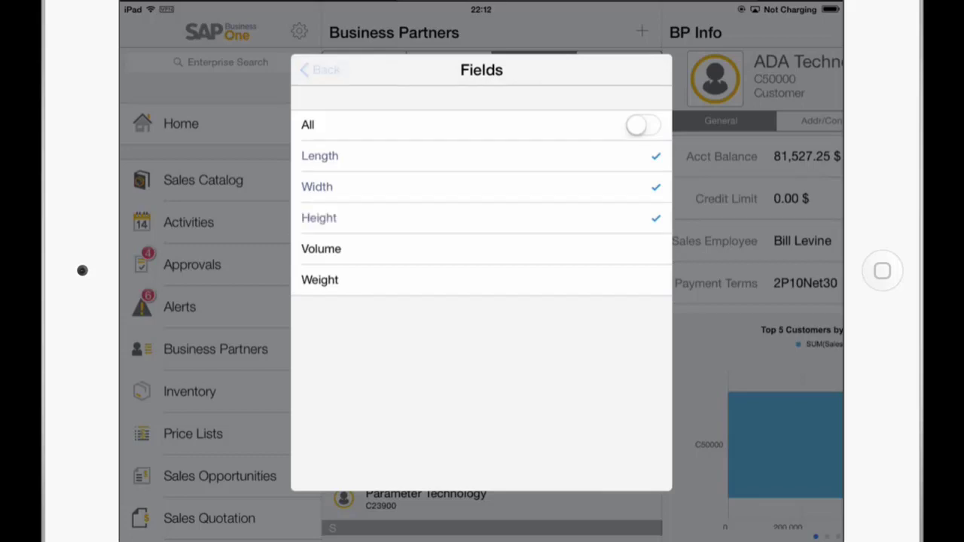
click(321, 70)
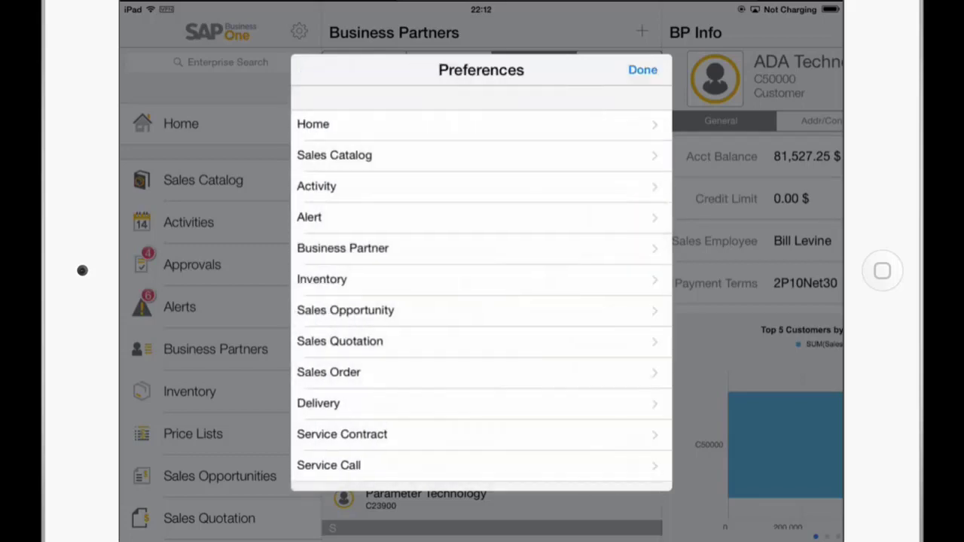
click(644, 68)
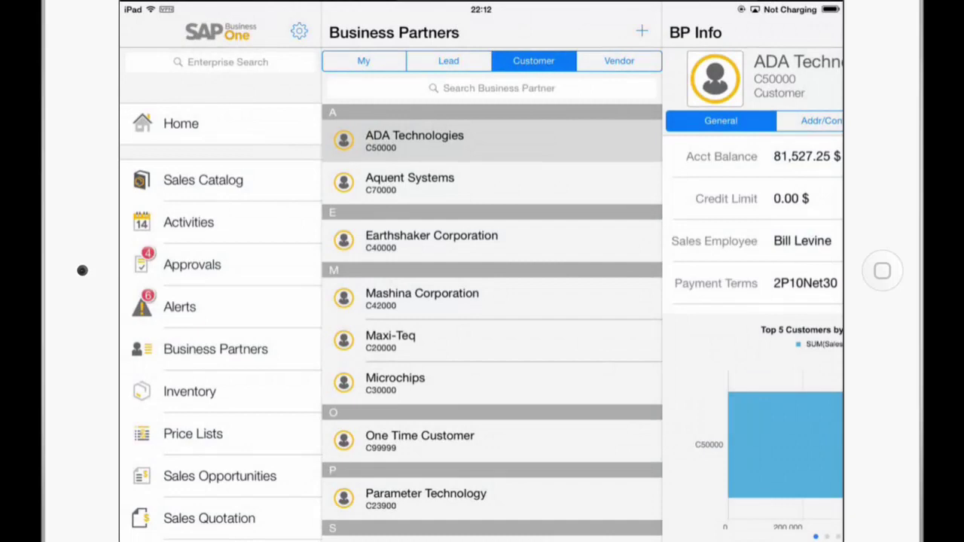
Add Printer Label and Motherboard MicroATX from the Sales Catalog Items to the comparison.
click(203, 180)
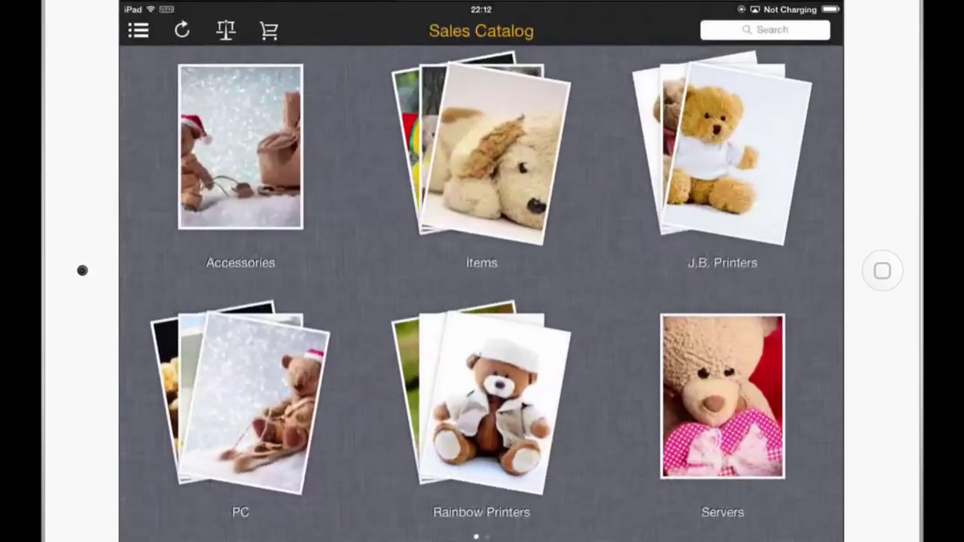
click(482, 151)
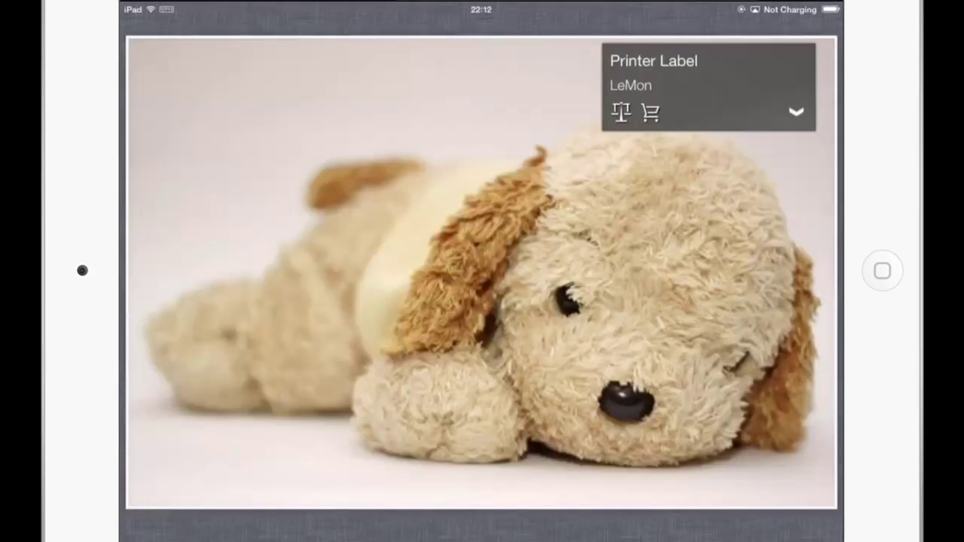
click(796, 112)
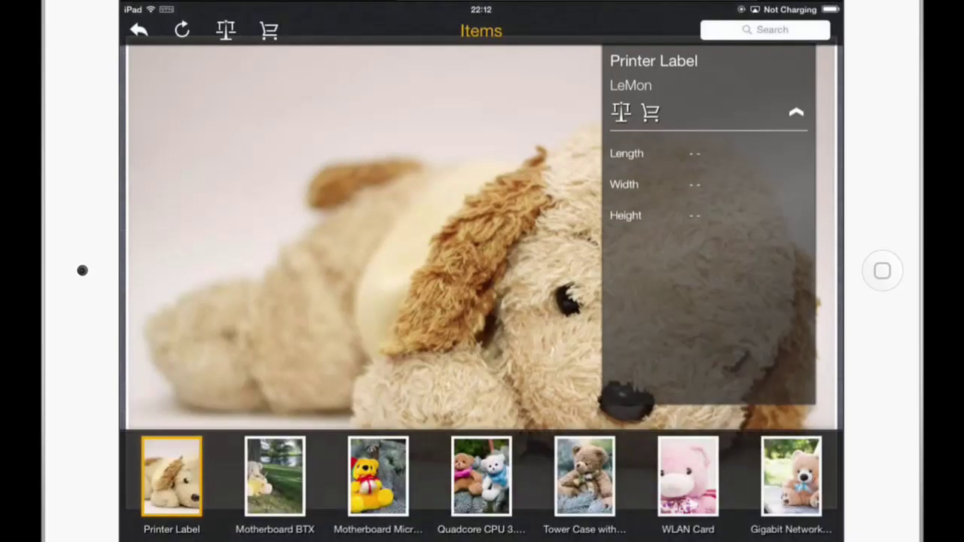
click(621, 112)
click(377, 476)
click(620, 112)
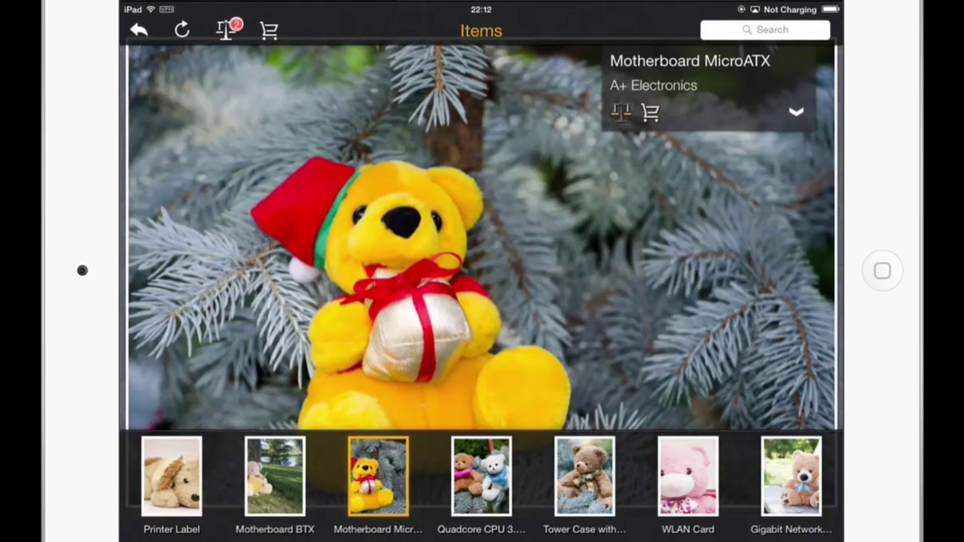
Compare the two items by Price, Length, Width and Height, then return to Business Partners.
click(226, 30)
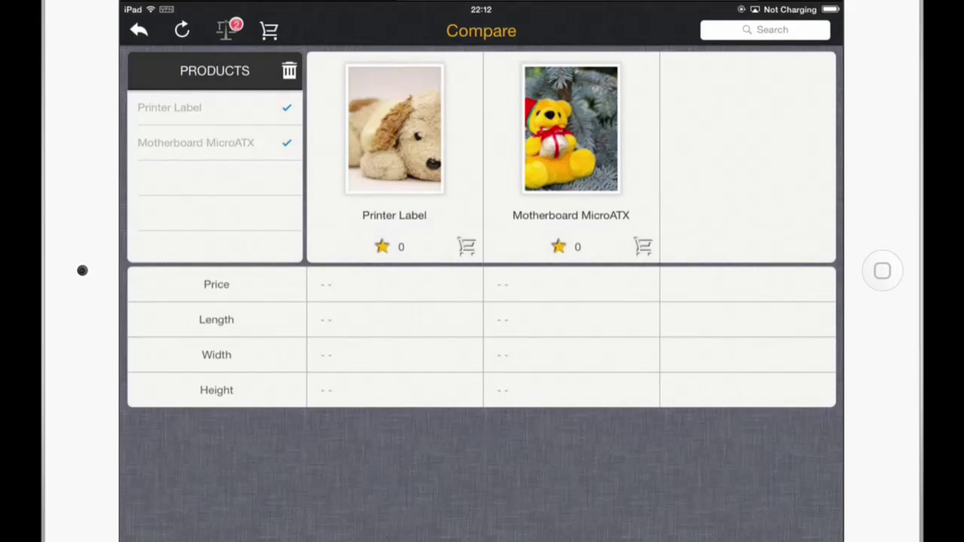
click(139, 29)
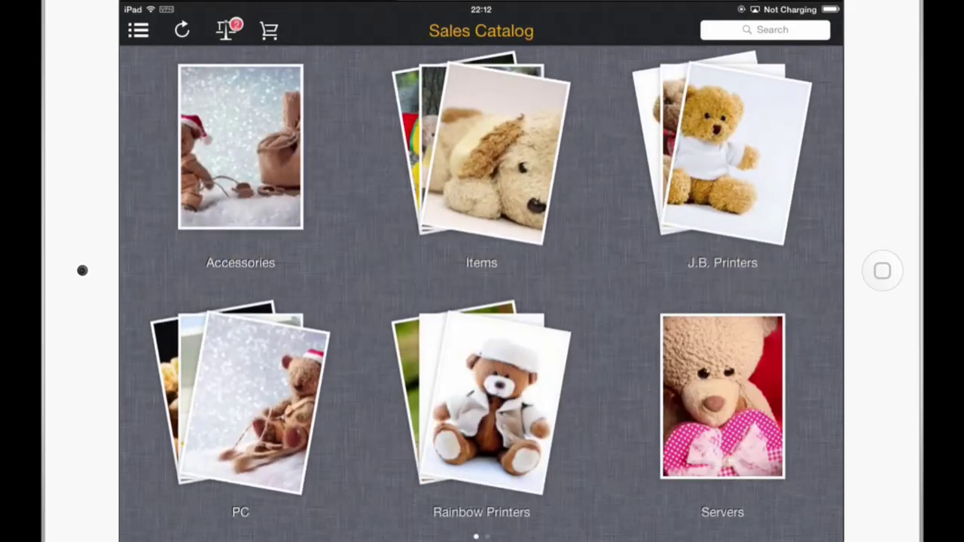
click(138, 29)
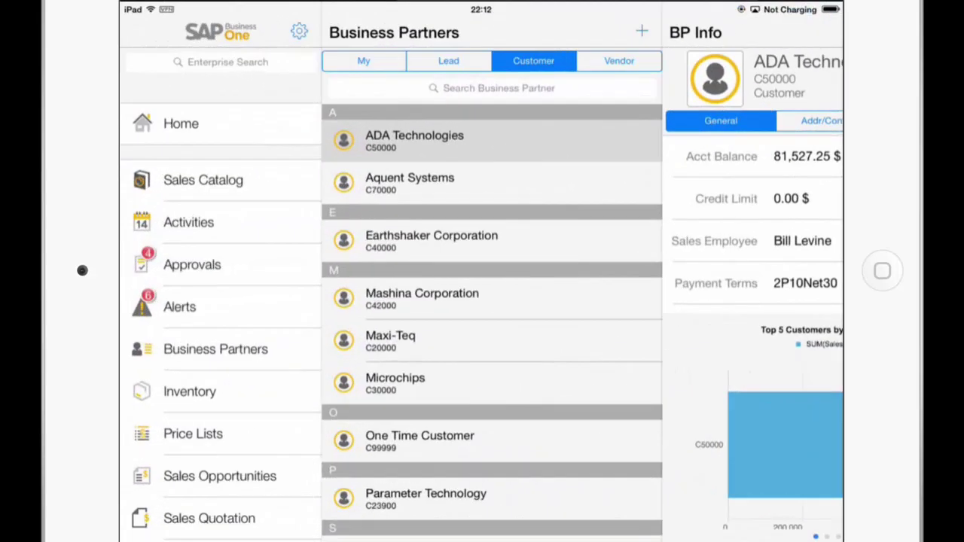
Start the prefilled feedback e-mail 'SAP B1 iOS App 1.11.1 Feedback' from the gear menu.
click(299, 31)
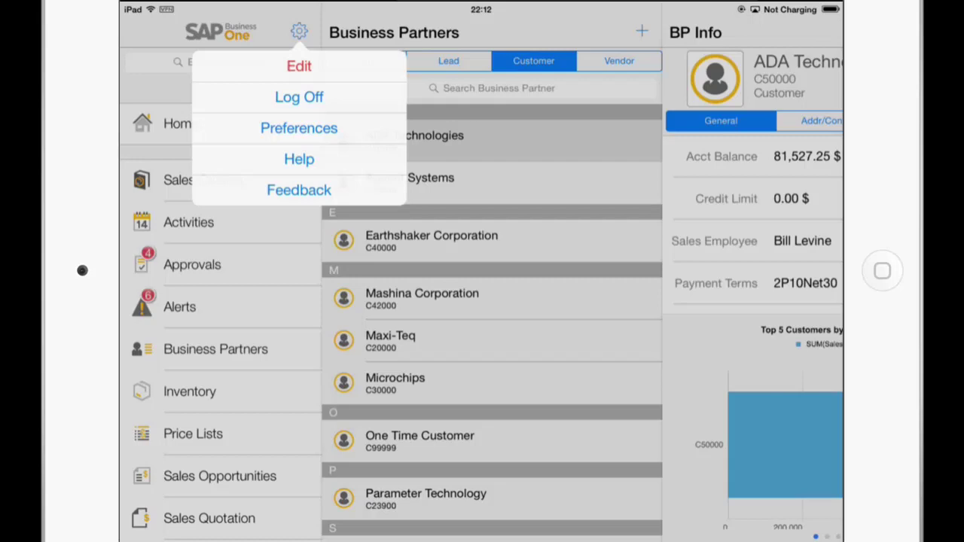
click(299, 190)
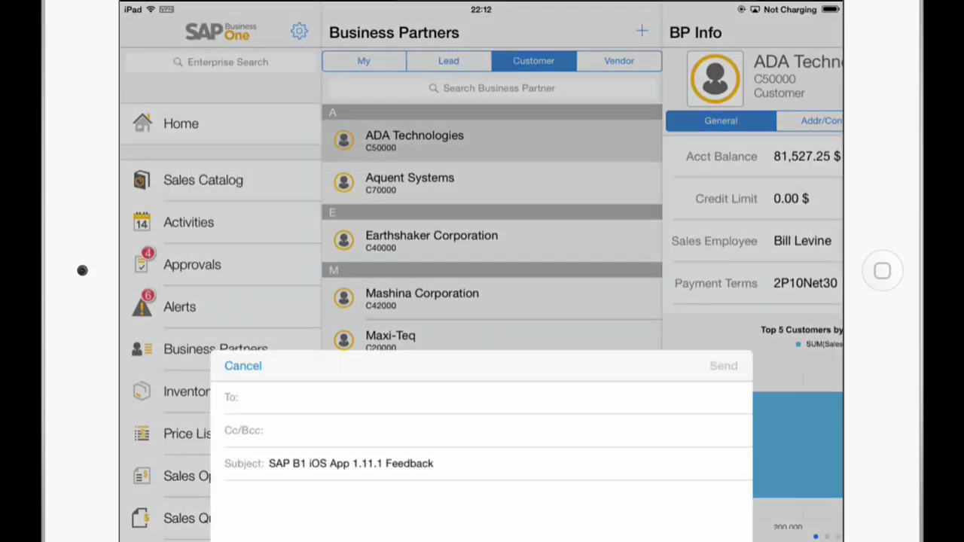